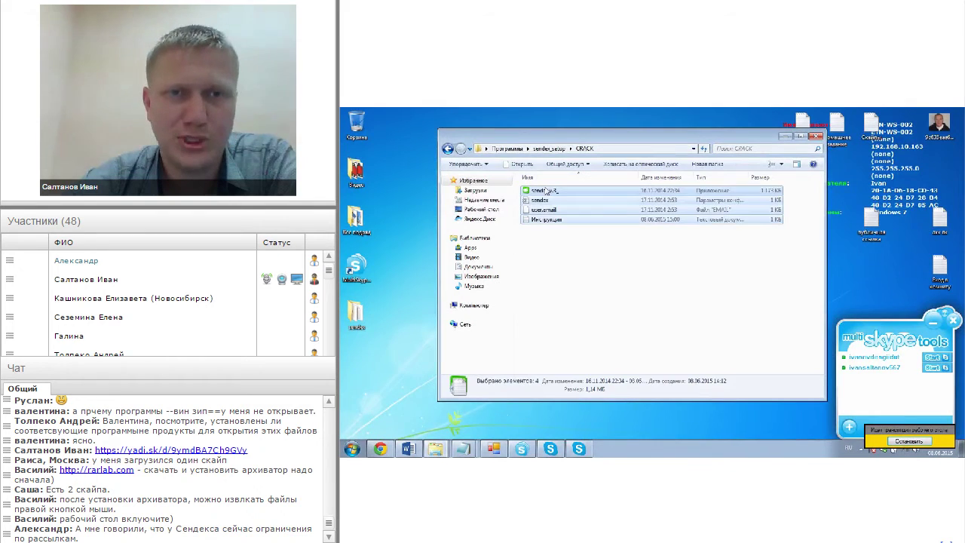
Copy all four files from the CRACK folder into the sendex folder on the desktop and close that folder
right_click(546, 192)
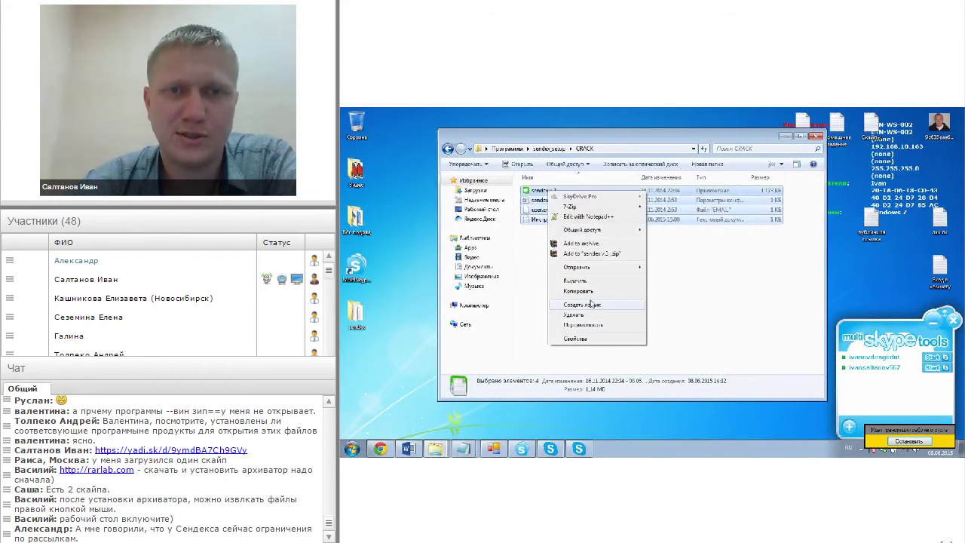
click(590, 292)
right_click(579, 194)
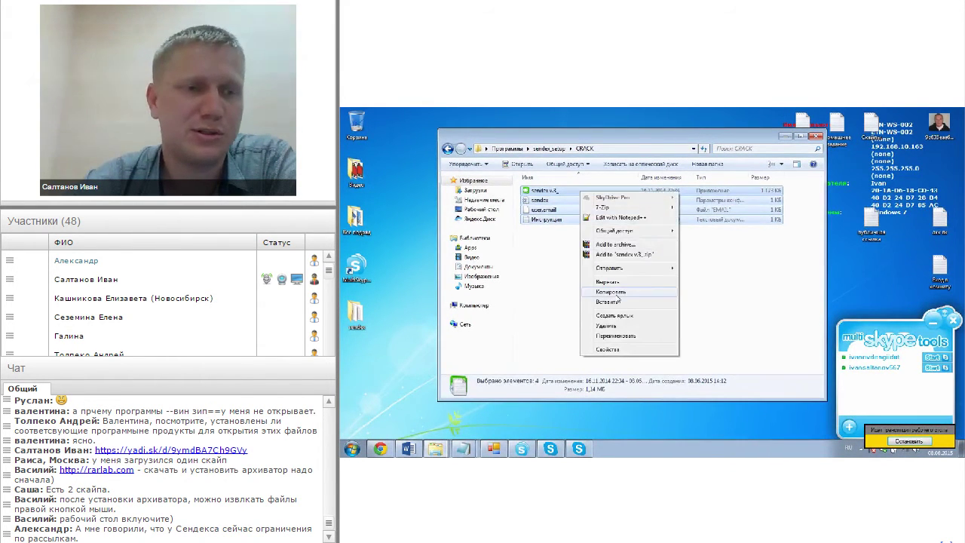
click(617, 294)
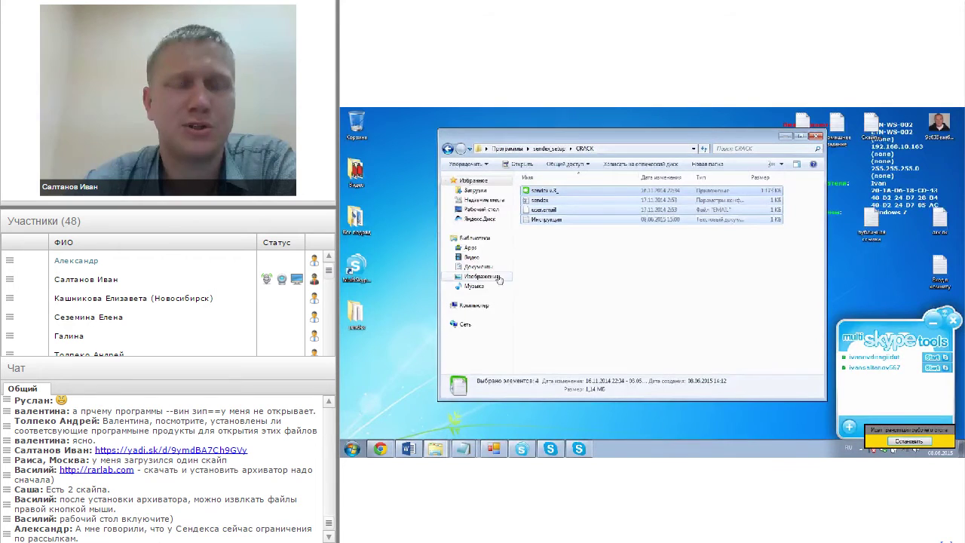
double_click(361, 326)
right_click(572, 295)
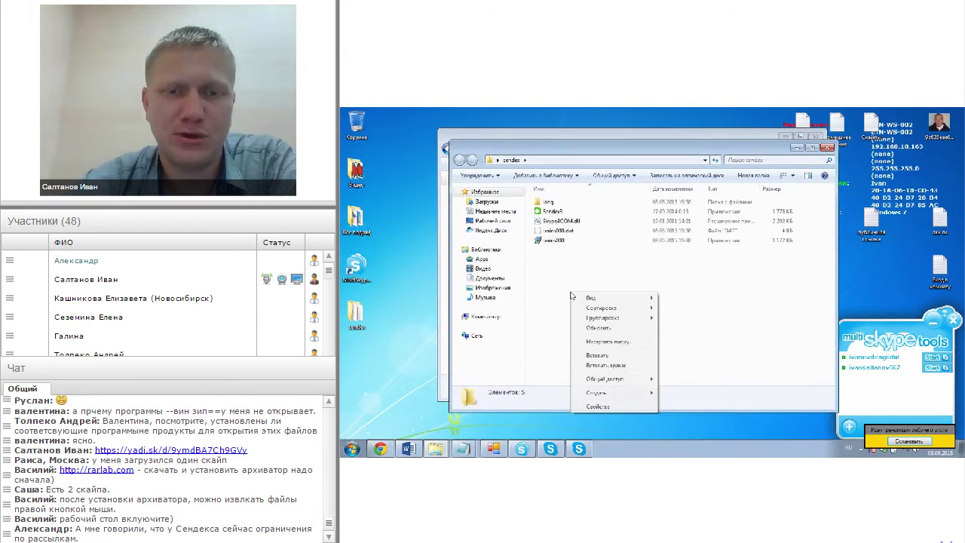
click(602, 360)
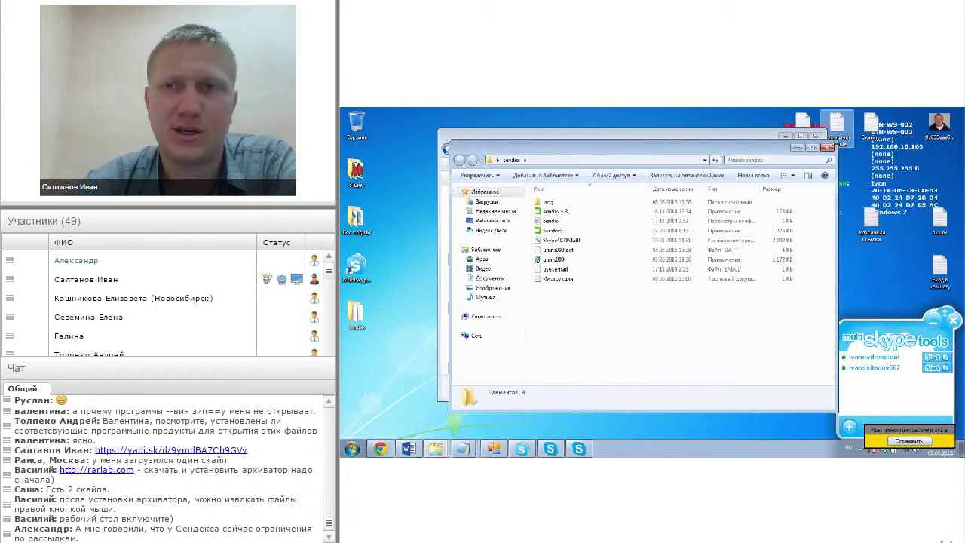
click(827, 147)
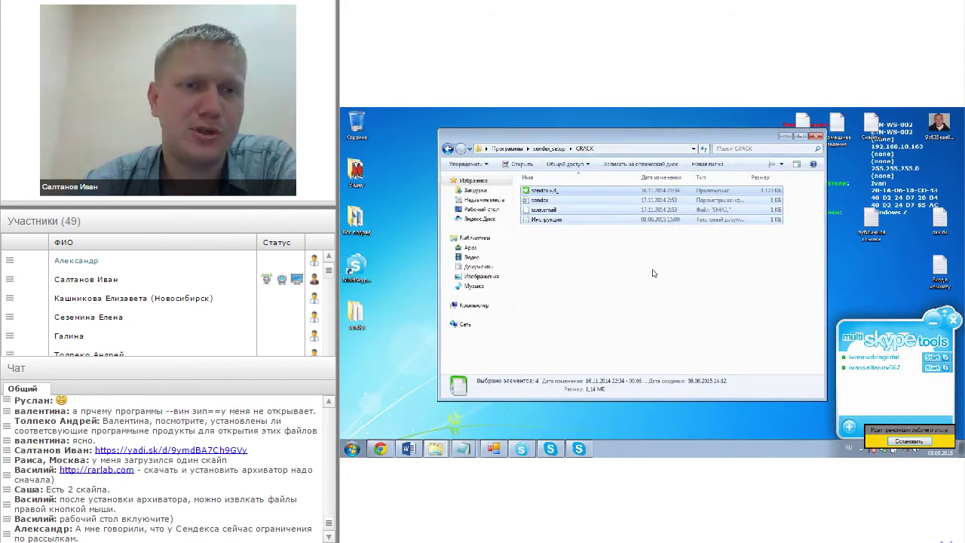
Minimize the CRACK folder window and reopen the desktop sendex folder to examine its files
click(654, 273)
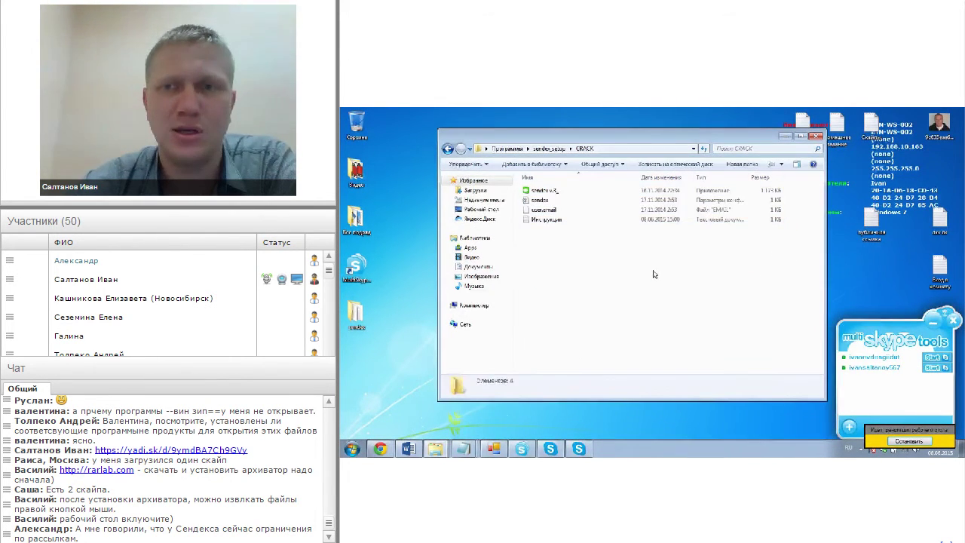
click(786, 138)
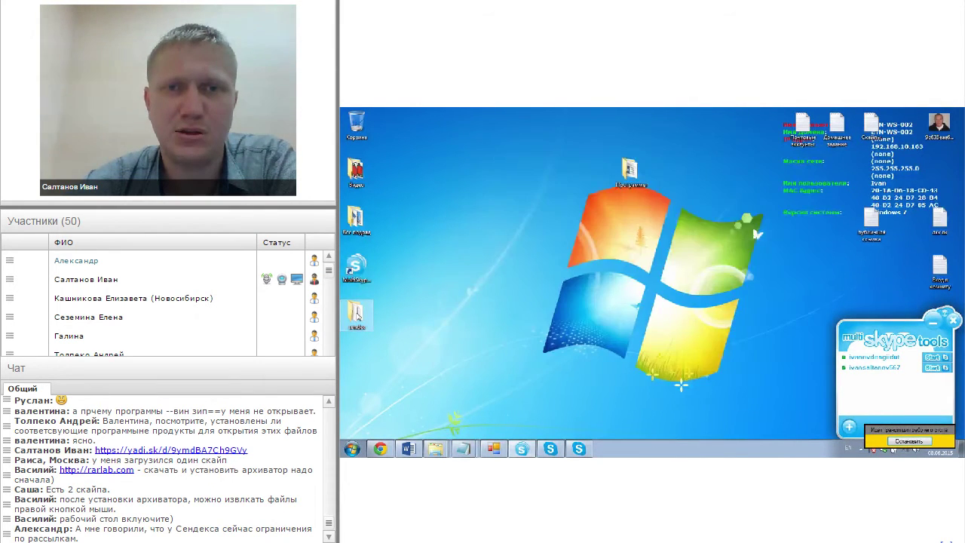
double_click(357, 314)
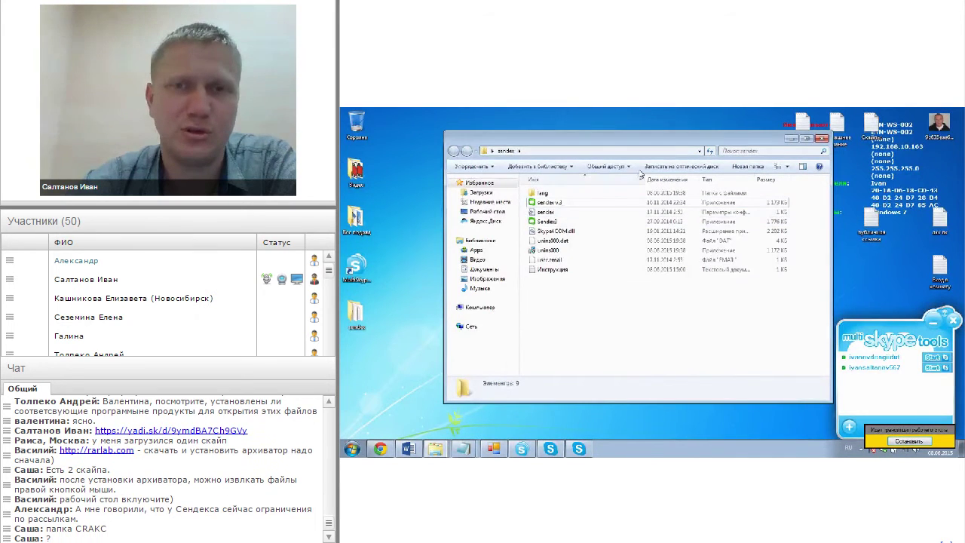
mouse_move(659, 143)
mouse_down()
mouse_move(677, 136)
mouse_move(662, 129)
mouse_up()
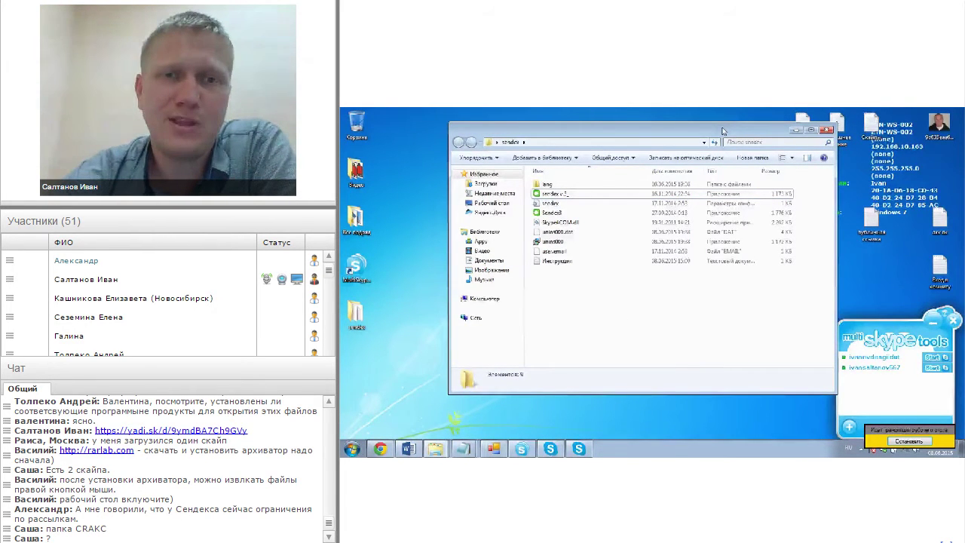
drag(722, 132, 711, 132)
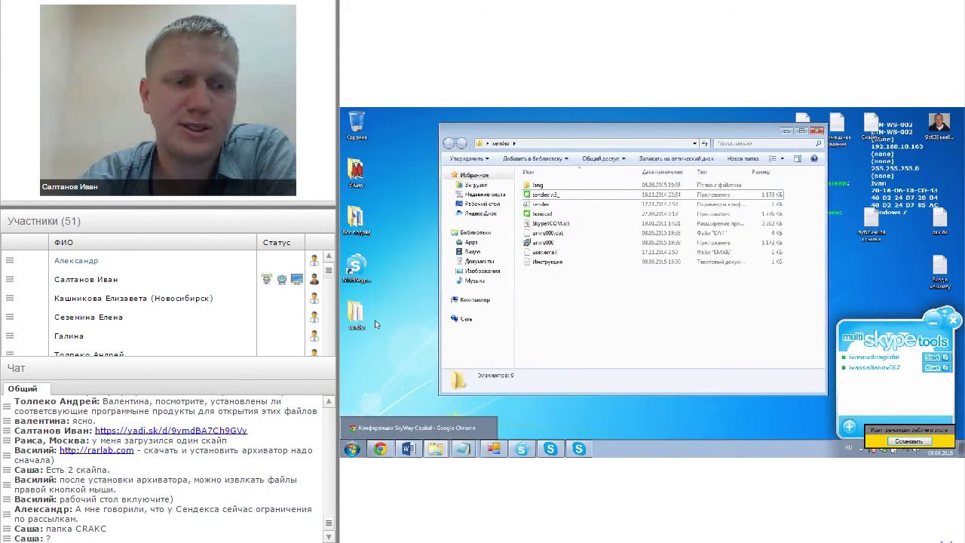
Switch to Chrome, write robosender.net in the conference chat's message field, copy it, and open that address in a new tab
click(387, 449)
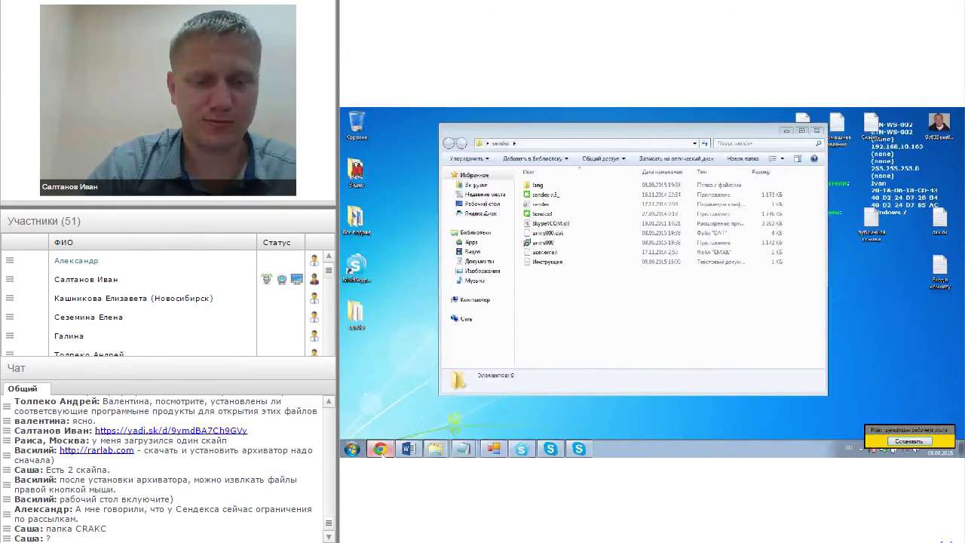
text(ксо)
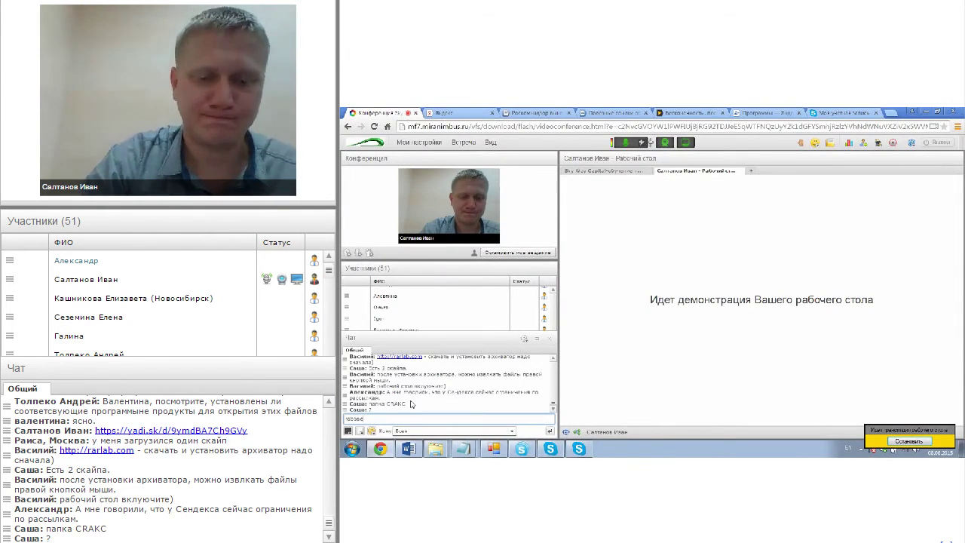
text(sender)
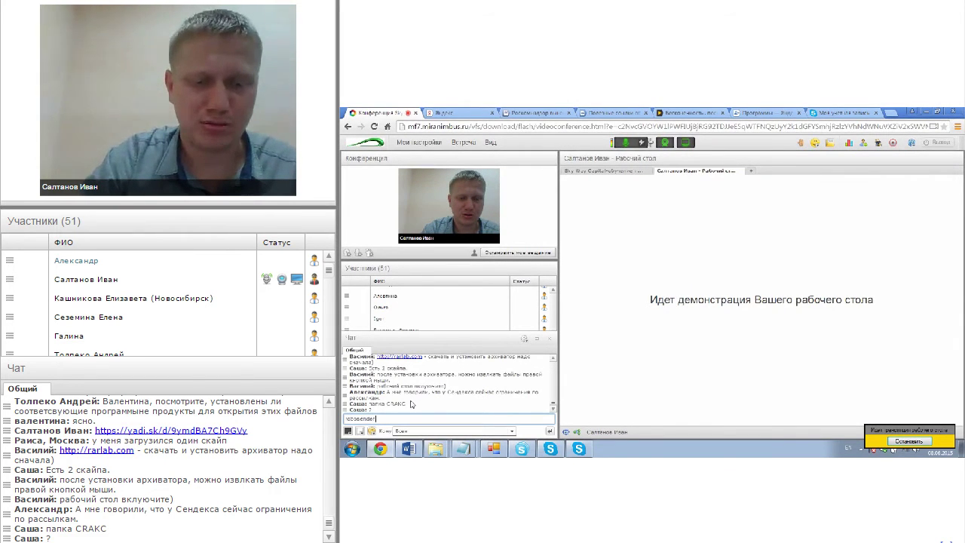
text(.net)
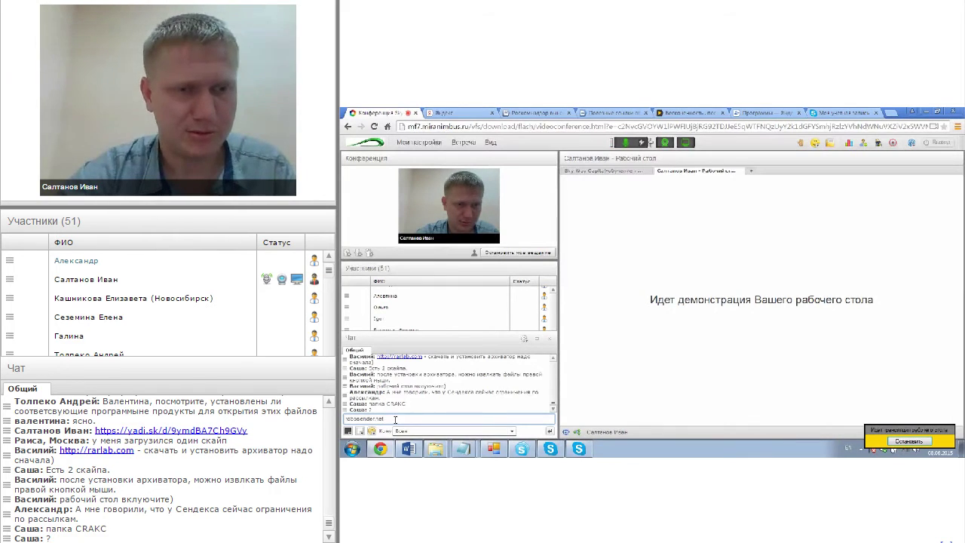
key(ctrl+a)
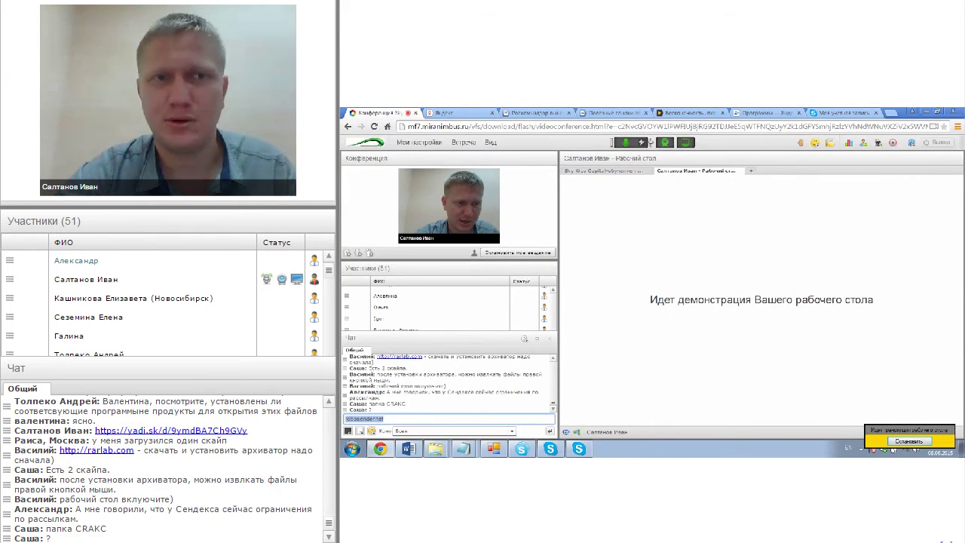
key(ctrl+c)
key(ctrl+t)
key(ctrl+v)
key(Return)
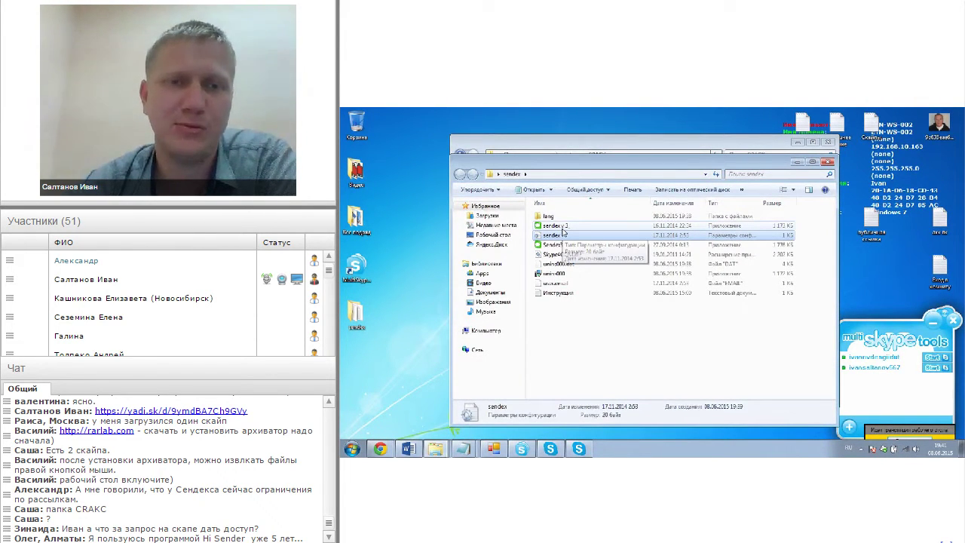
Create a shortcut to the sendex v.3_ application and move it from the sendex folder to the desktop
right_click(569, 235)
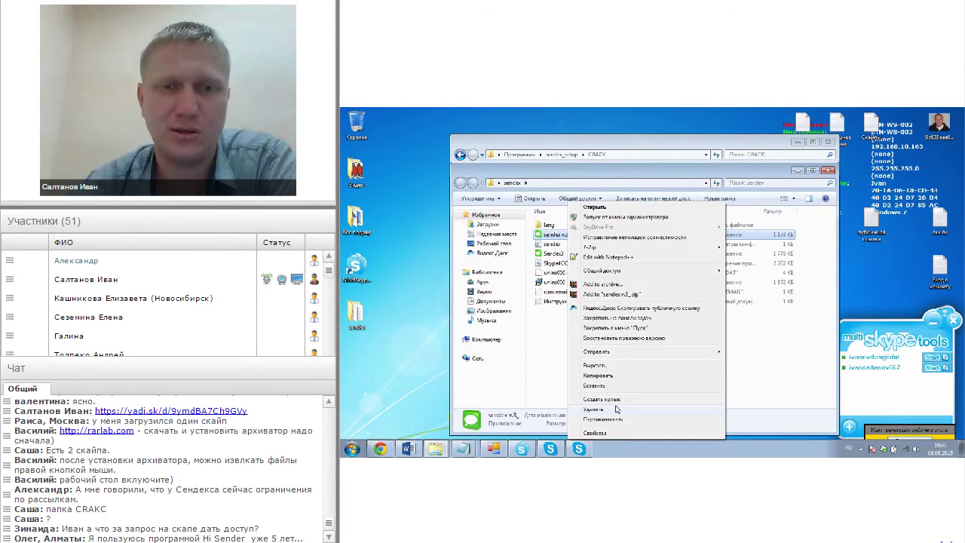
click(612, 399)
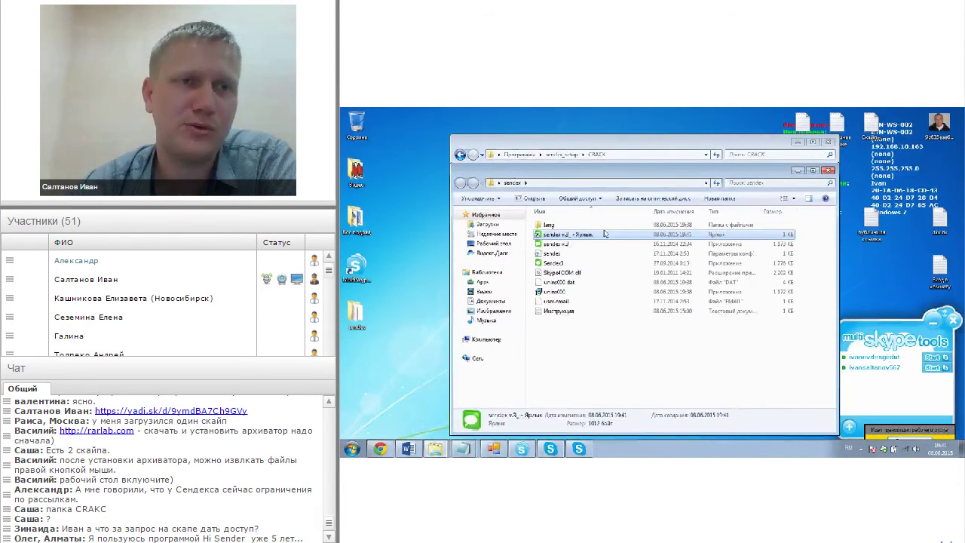
drag(604, 234, 403, 213)
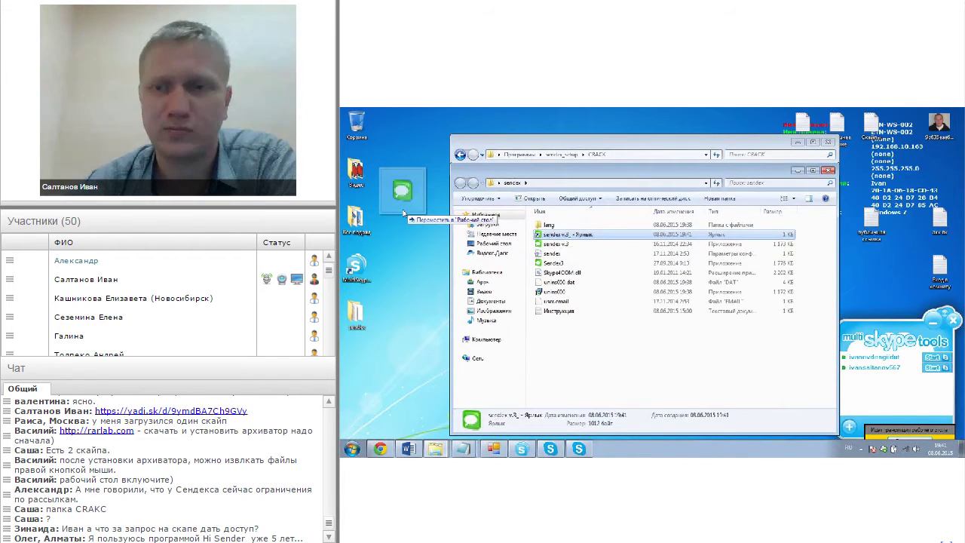
drag(403, 214, 404, 213)
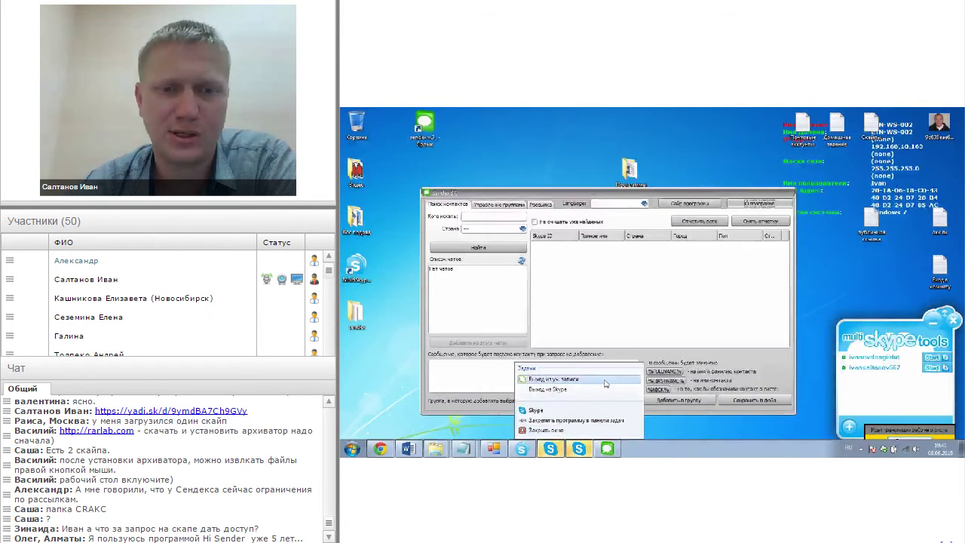
Exit the second Skype session and put away Multi Skype Tools, keeping a single Skype account running
click(728, 294)
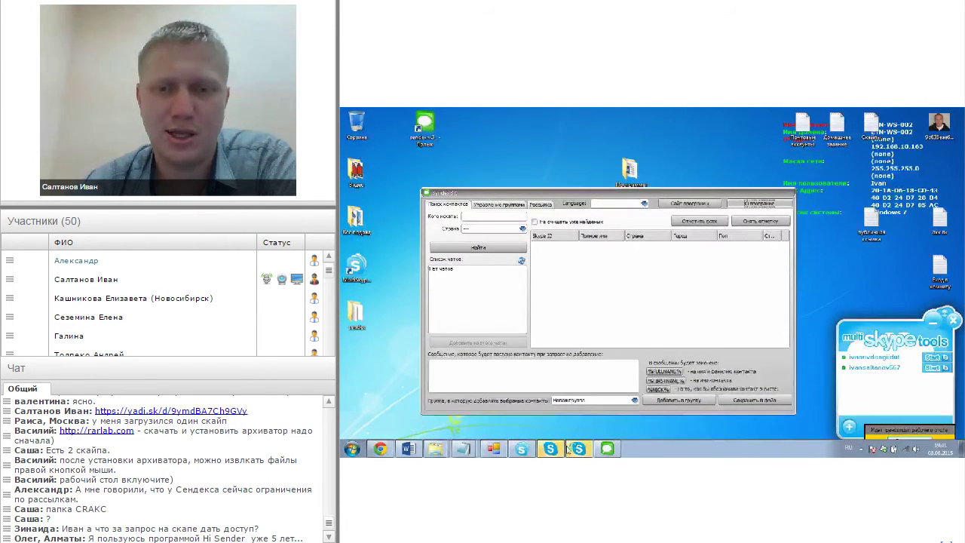
click(678, 401)
click(674, 316)
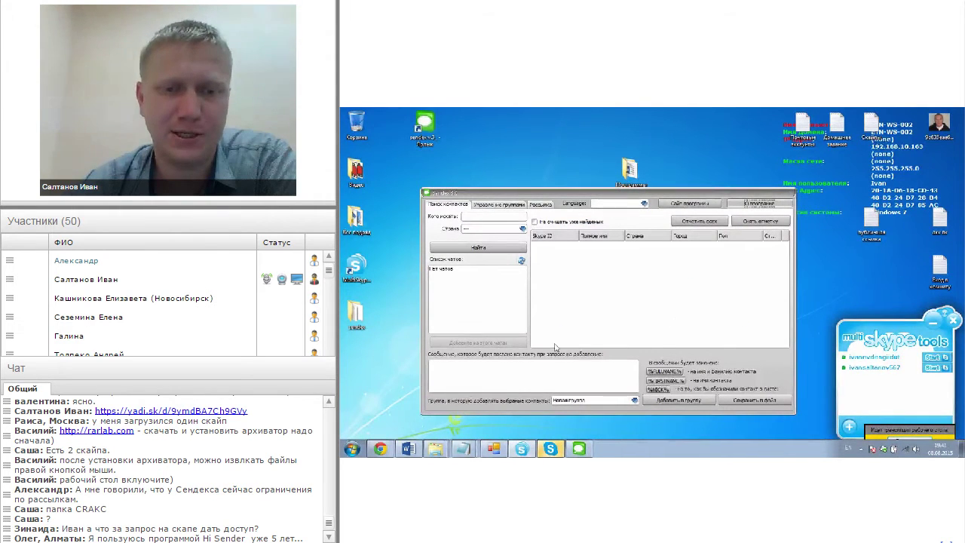
click(521, 449)
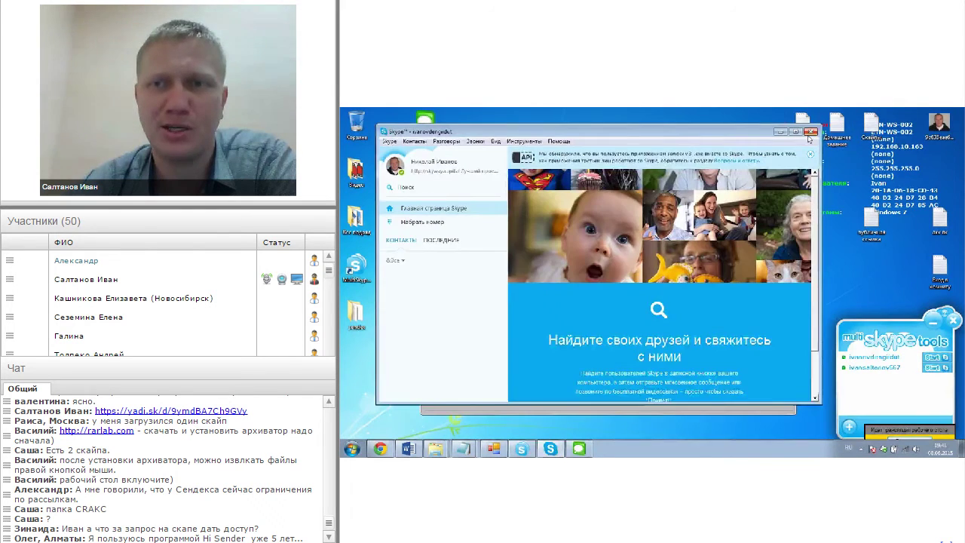
click(522, 449)
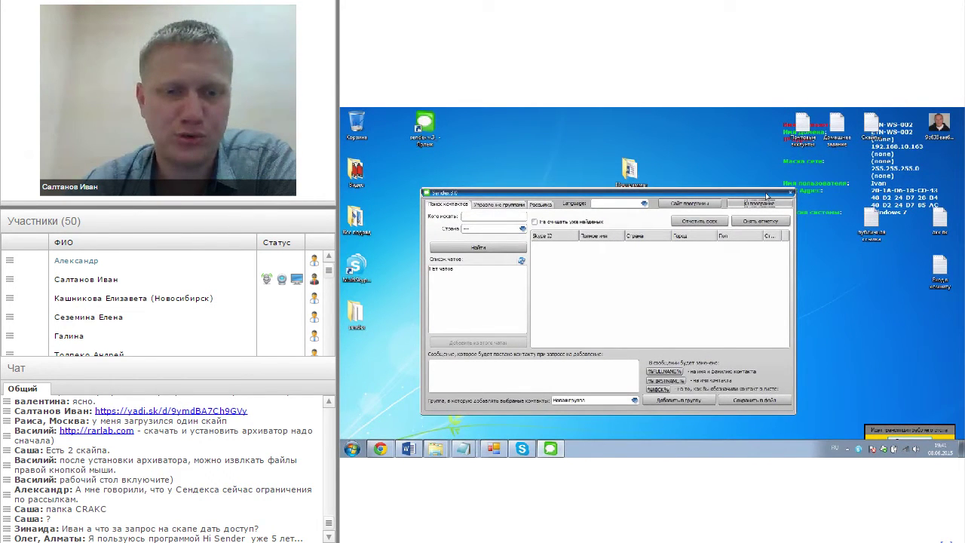
Reposition the Sendex 3.0 window, bring up Skype to check the signed-in account, and minimize Skype again
drag(767, 196, 776, 169)
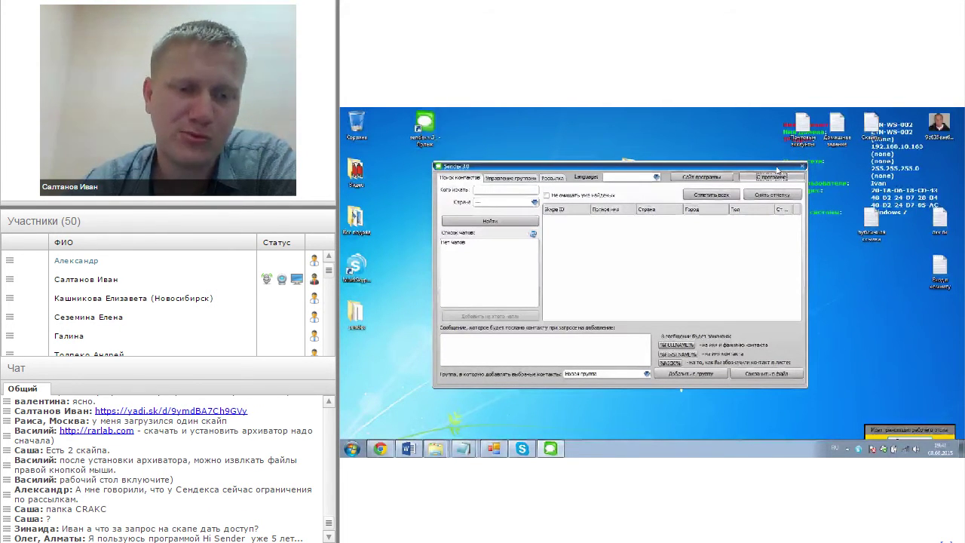
drag(777, 169, 804, 162)
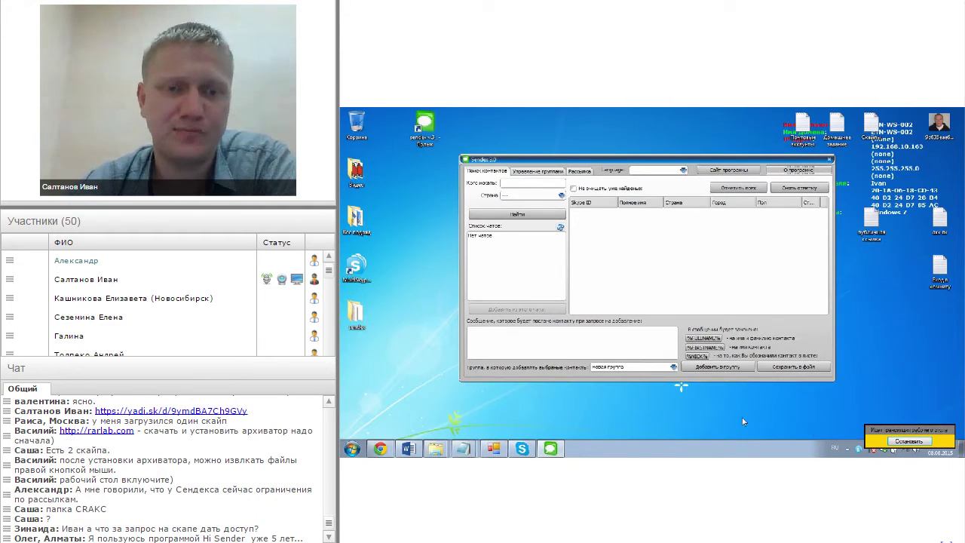
click(522, 450)
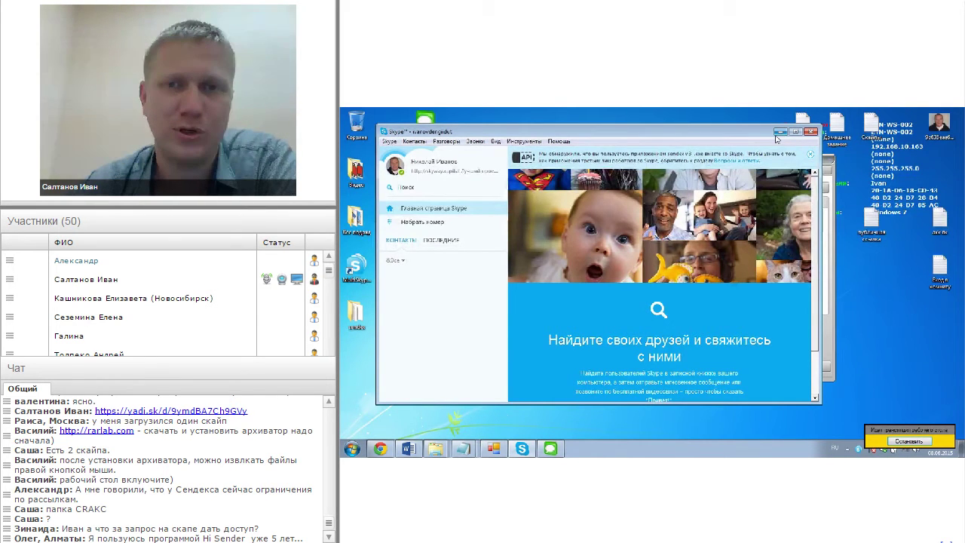
click(777, 137)
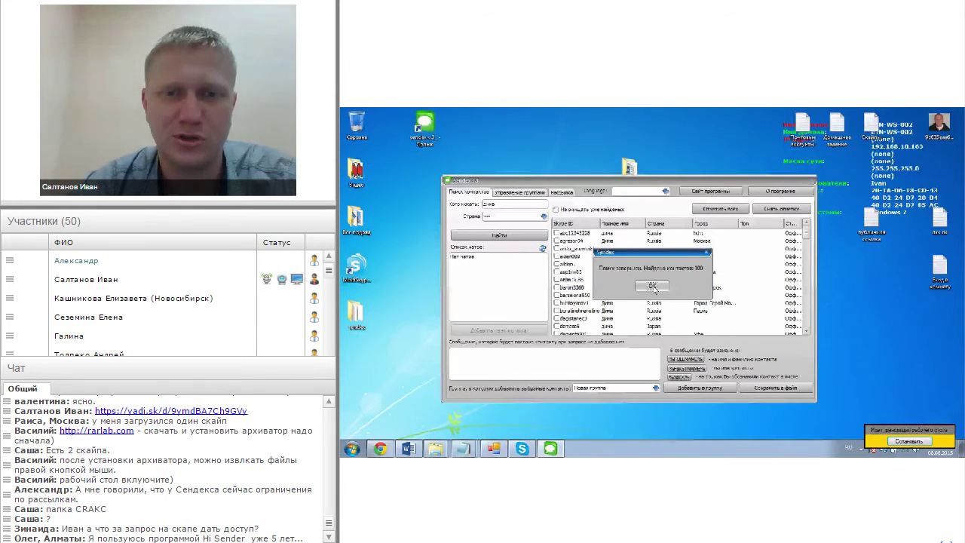
Dismiss the contact search completion message and open the group management section of Sendex 3.0
click(652, 287)
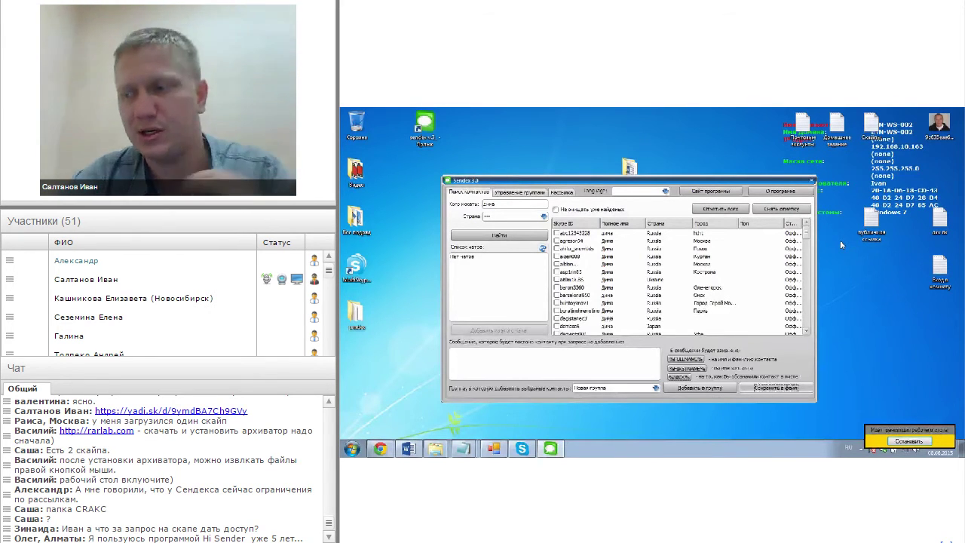
click(515, 193)
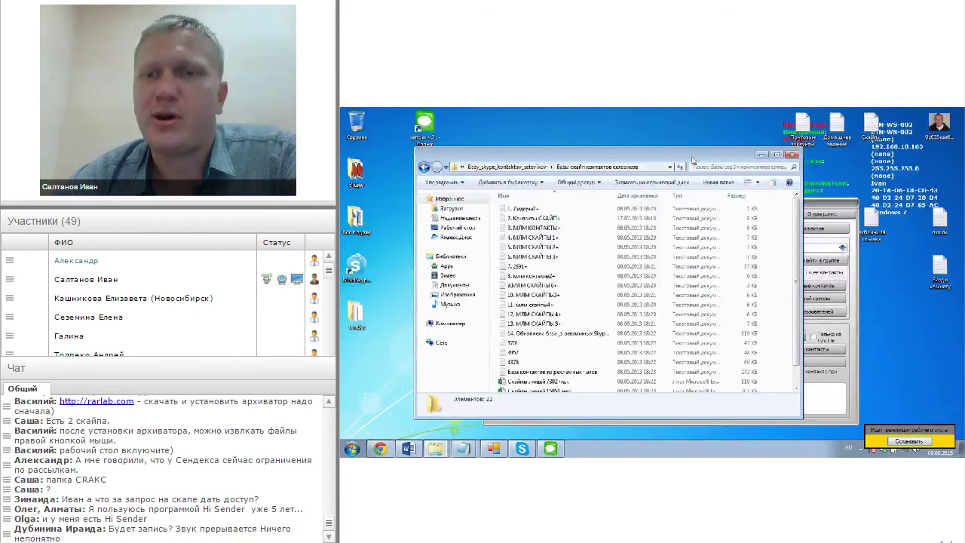
Move the Skype contact database folder and the Sendex 3.0 window apart, and close Sendex 3.0
drag(693, 159, 638, 144)
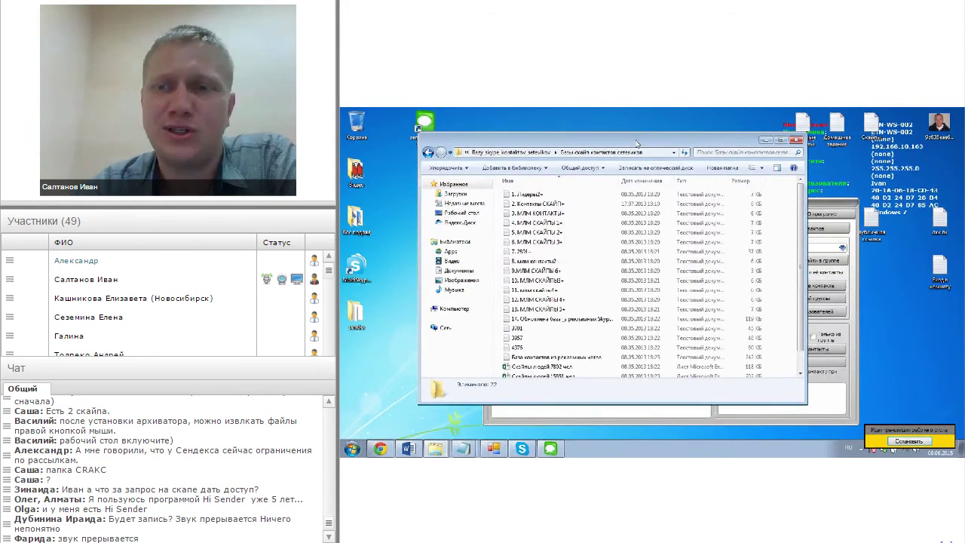
drag(637, 144, 570, 160)
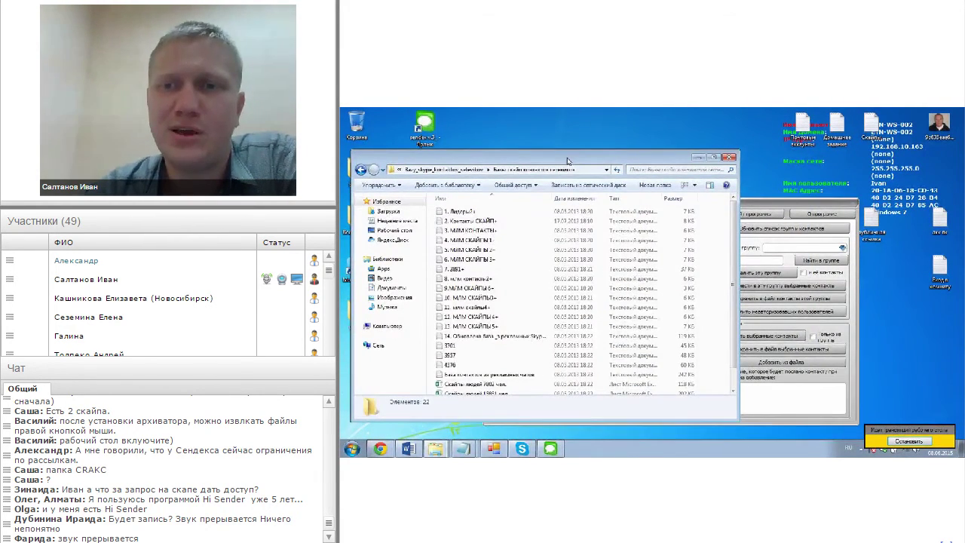
click(785, 204)
drag(785, 203, 786, 183)
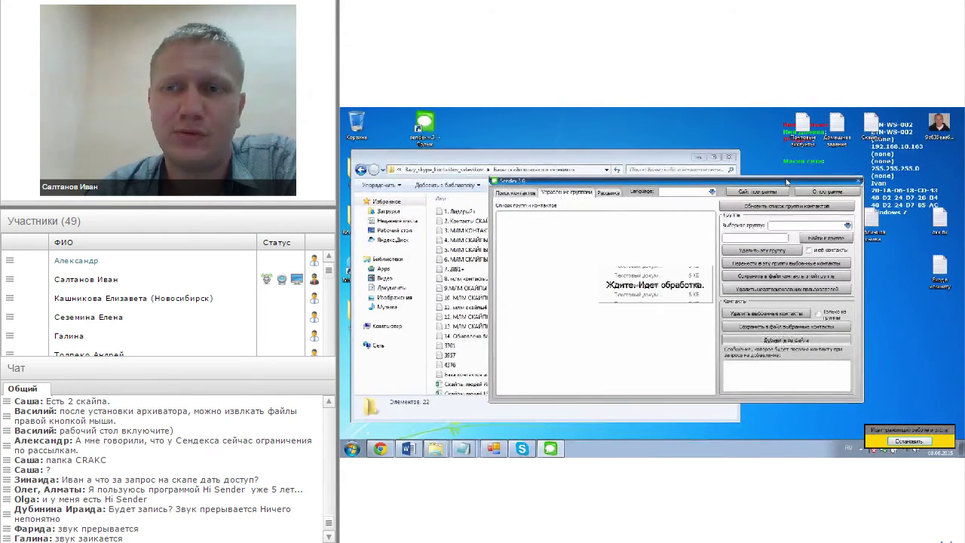
click(859, 182)
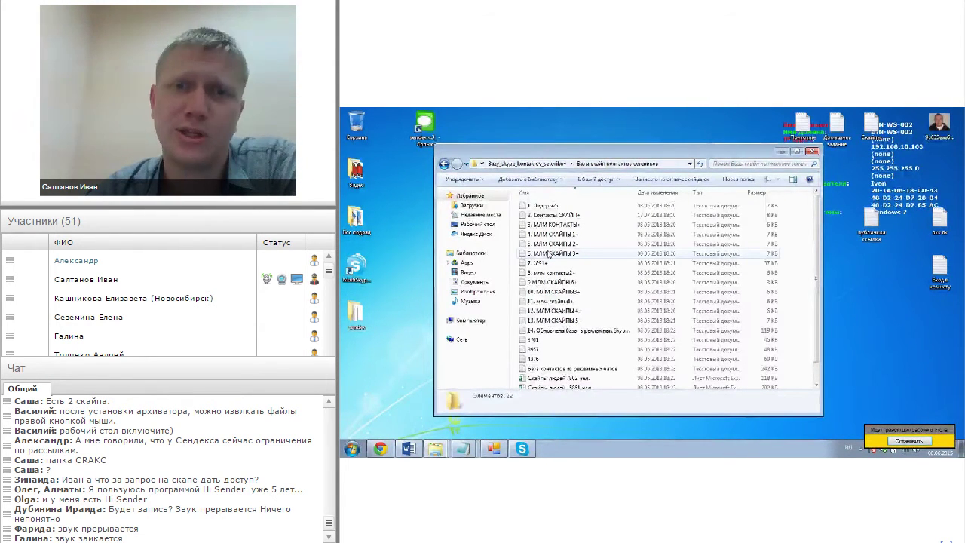
Close the contact database folder, dismiss the TextDivider compatibility warning, and position TextDivider with its program folder minimized
key(alt+F4)
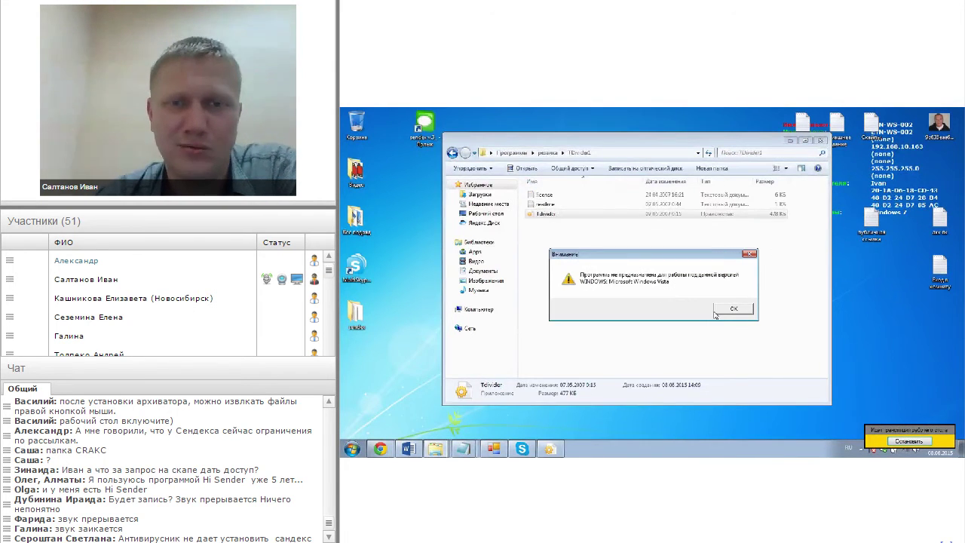
click(718, 314)
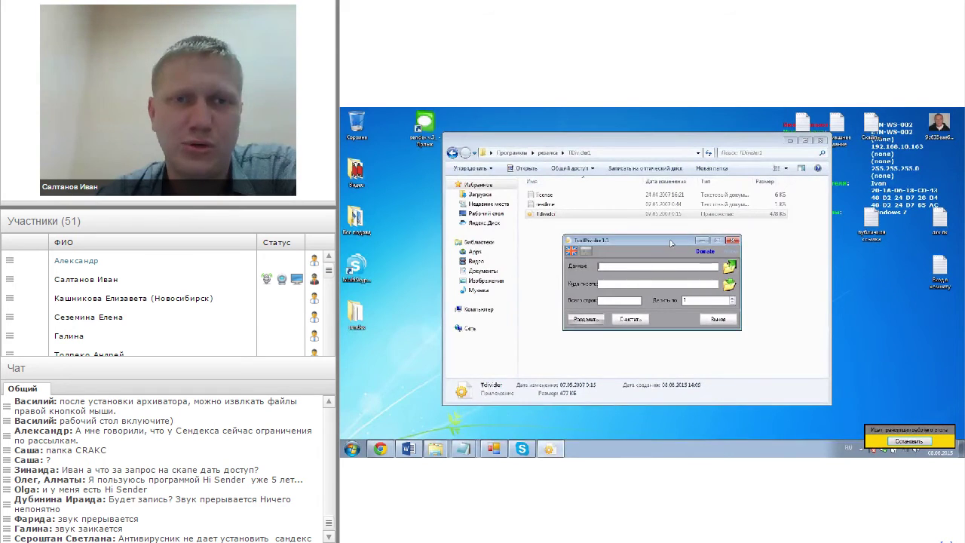
drag(671, 240, 639, 262)
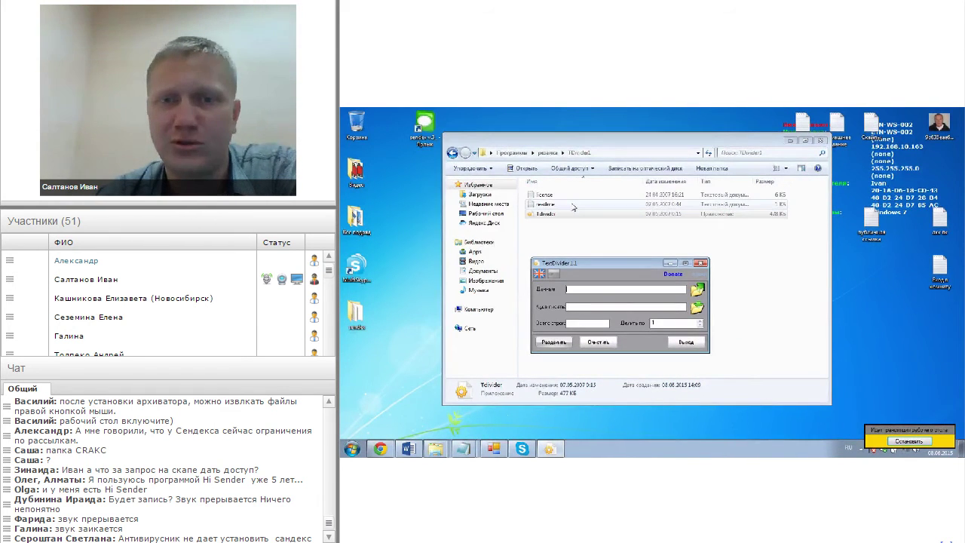
click(790, 142)
drag(640, 264, 625, 230)
Open the network marketers' Skype contact database inside Программы, select file 14 from advertising Skype chats, and bring TextDivider in front
double_click(629, 187)
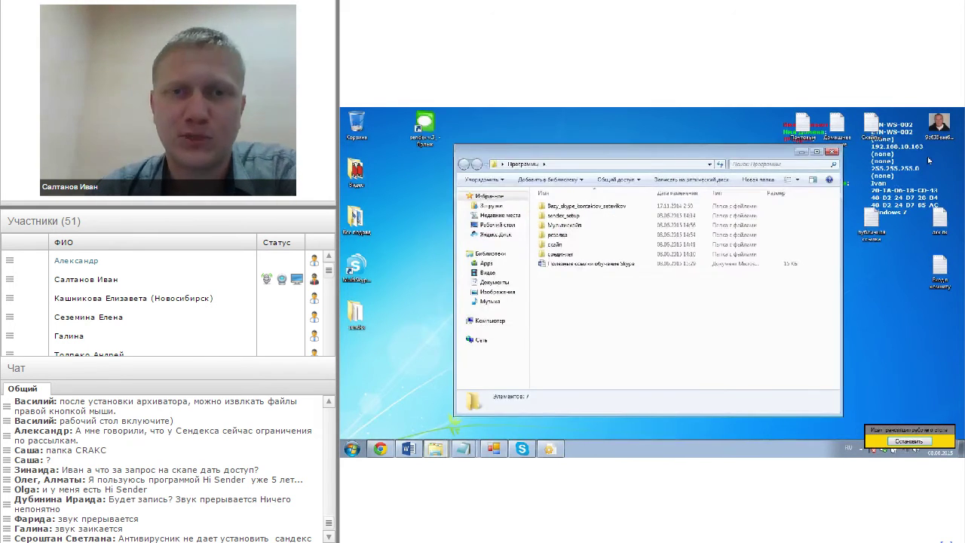
double_click(591, 206)
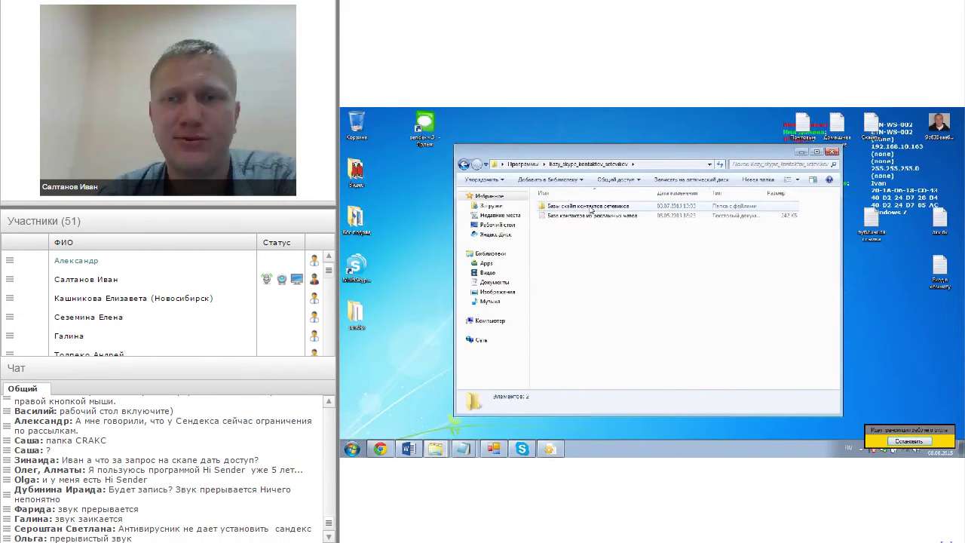
double_click(590, 207)
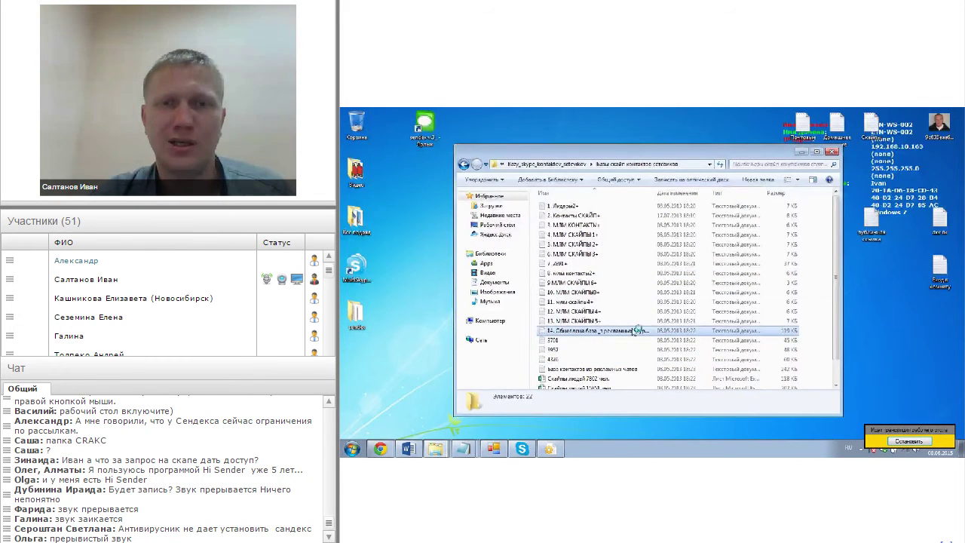
click(769, 330)
drag(641, 151, 763, 134)
click(532, 237)
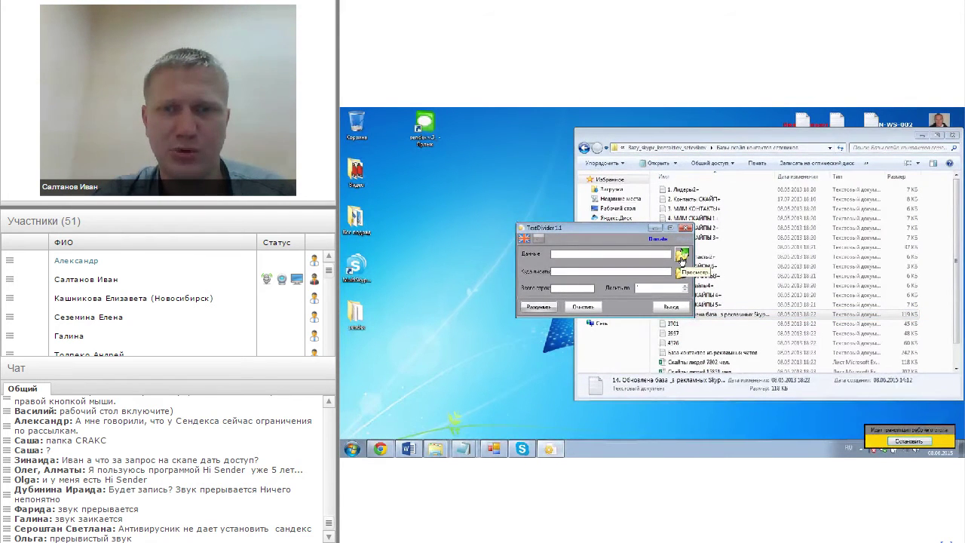
Browse for TextDivider's data file inside Bazy_skype_kontaktov_setevikov and pick "14. Обновлена база _з рекламных Skype чатов"
click(681, 256)
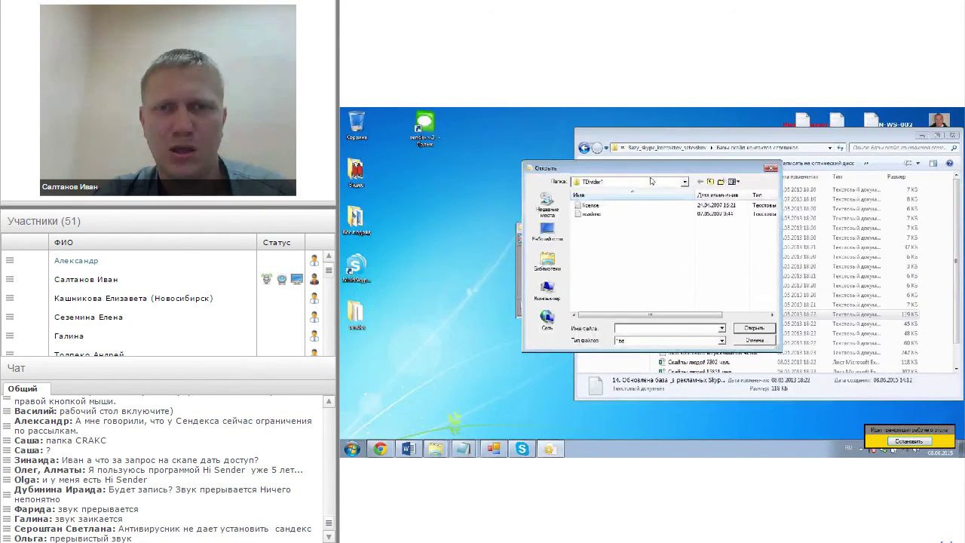
click(710, 183)
drag(691, 172, 617, 185)
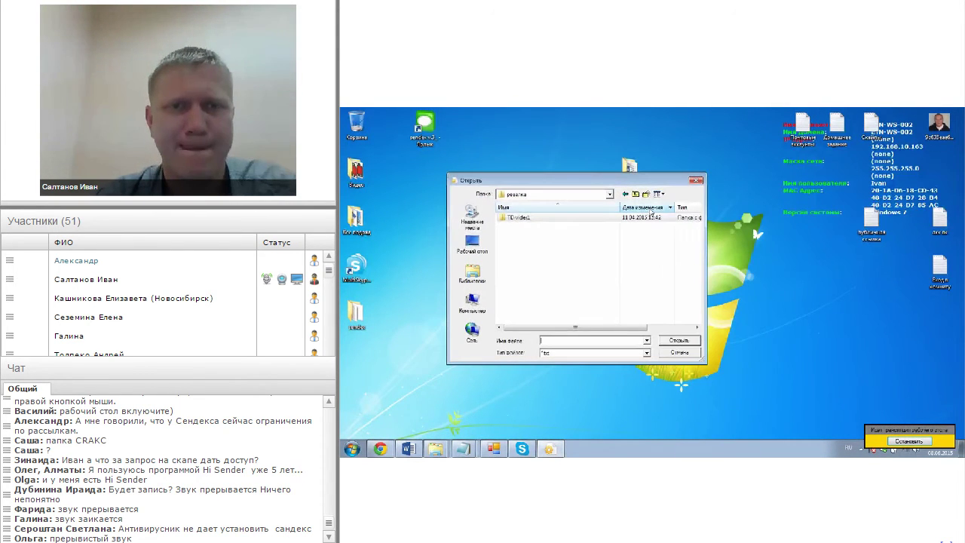
click(636, 194)
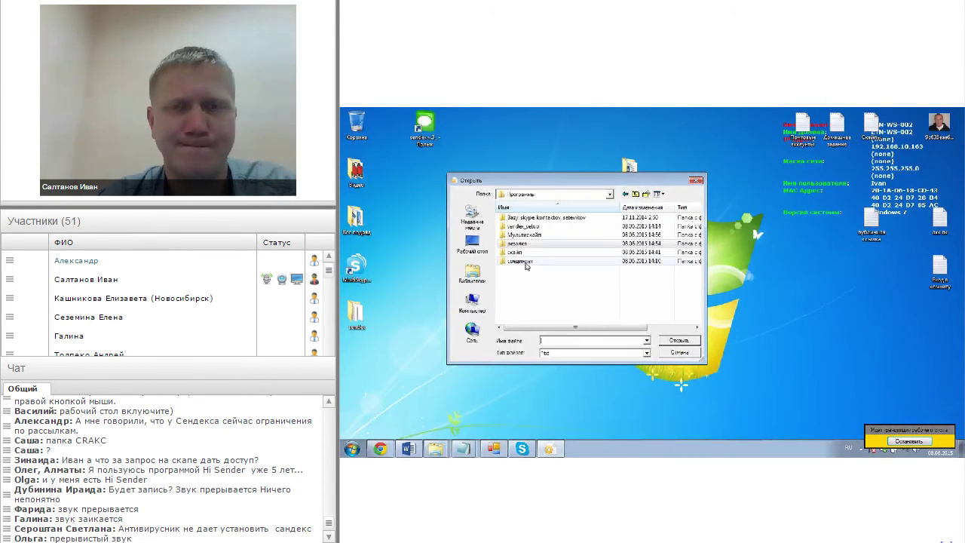
double_click(543, 218)
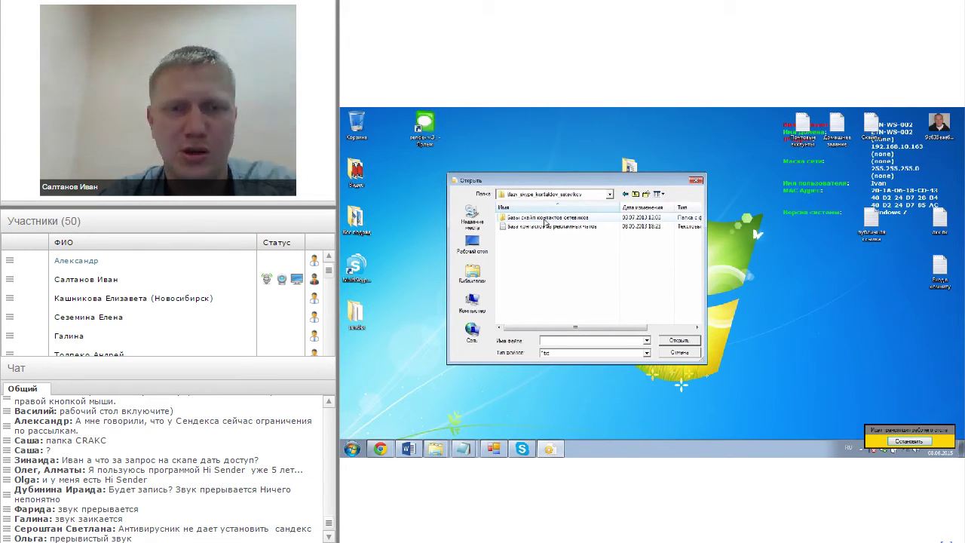
double_click(545, 219)
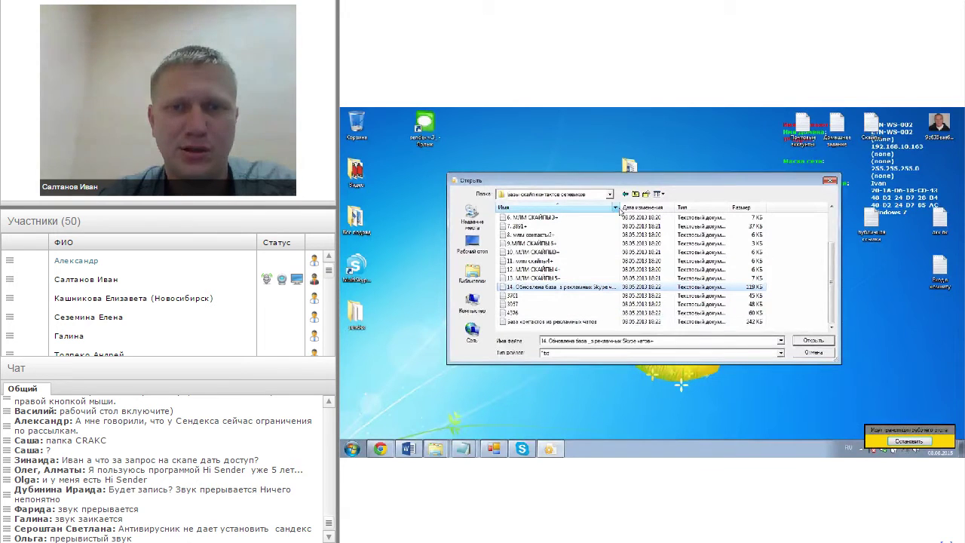
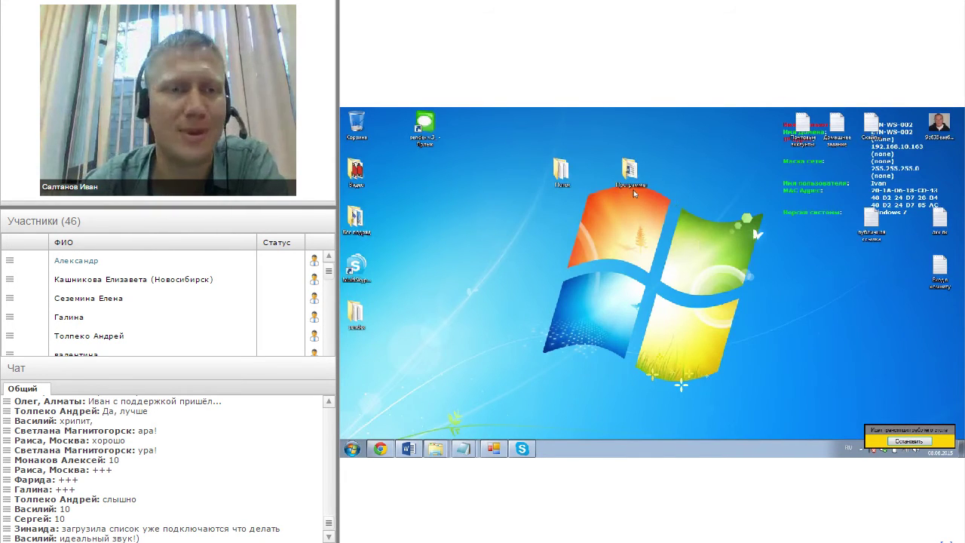
Open the Поток folder from the desktop and review the numbered text files produced by splitting the contact database
double_click(631, 179)
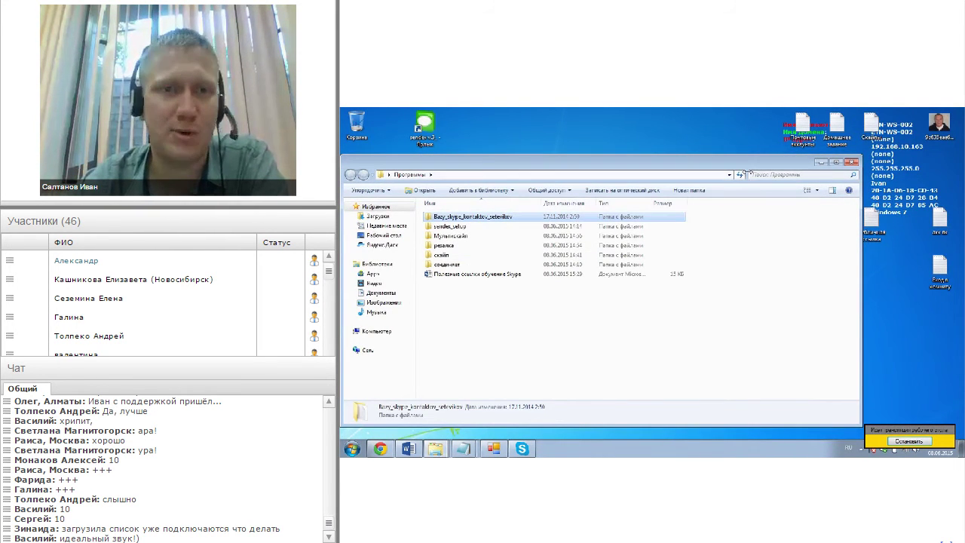
click(821, 162)
double_click(562, 171)
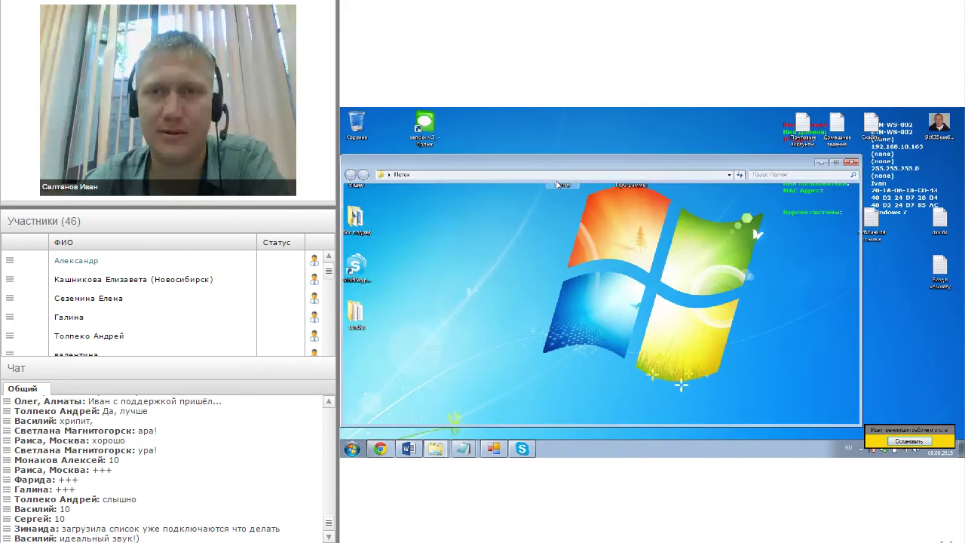
drag(651, 171, 706, 125)
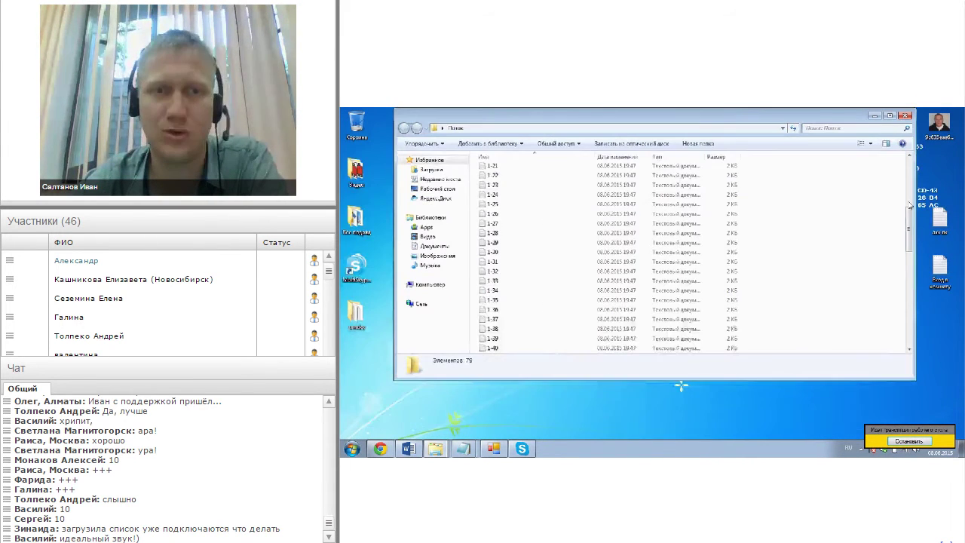
drag(910, 239, 910, 180)
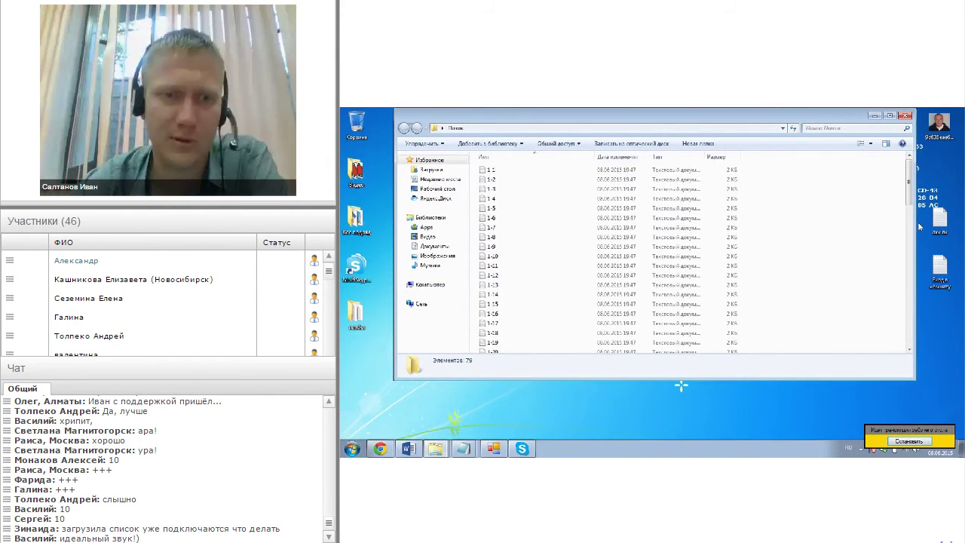
drag(910, 180, 911, 331)
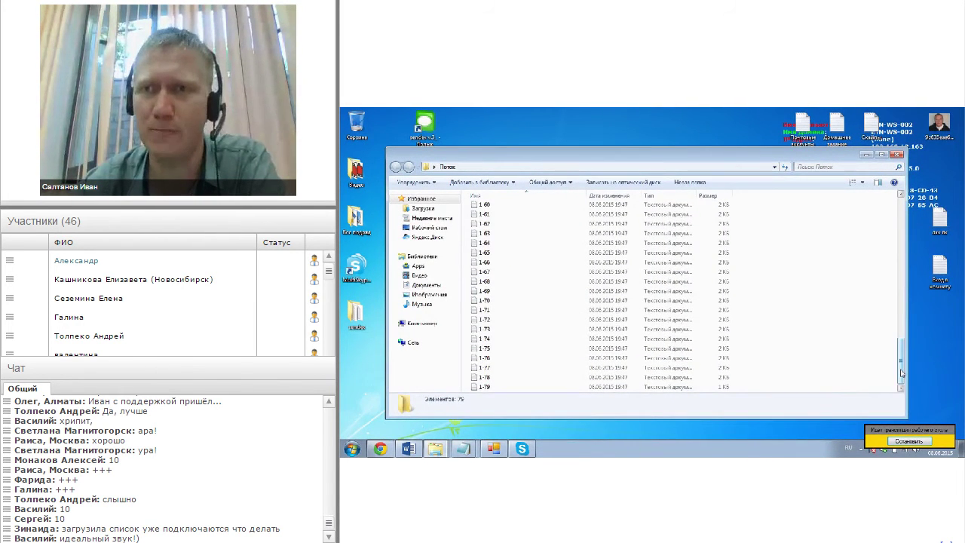
drag(901, 362, 902, 215)
click(867, 154)
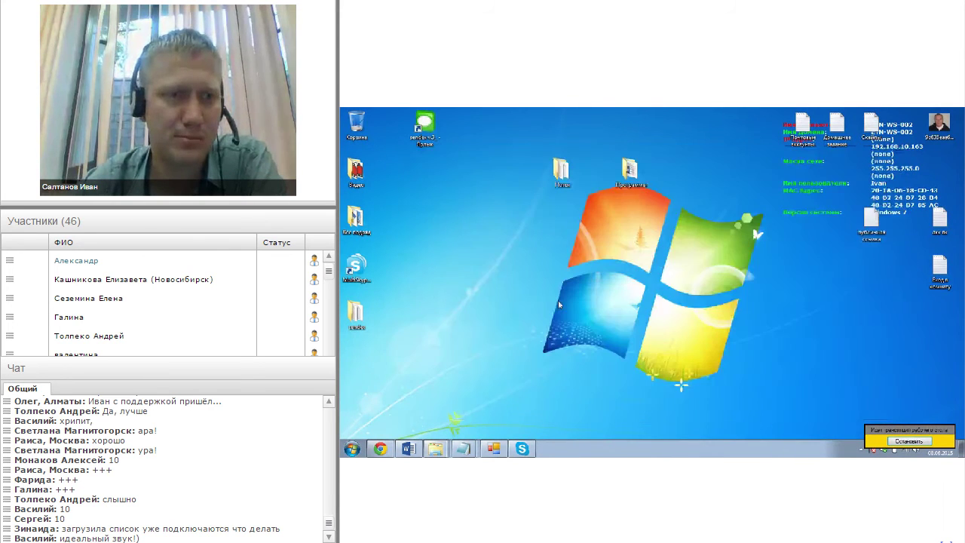
Start sendex v.3_ from the sendex folder, check Skype for an access request, and minimize both windows
double_click(358, 317)
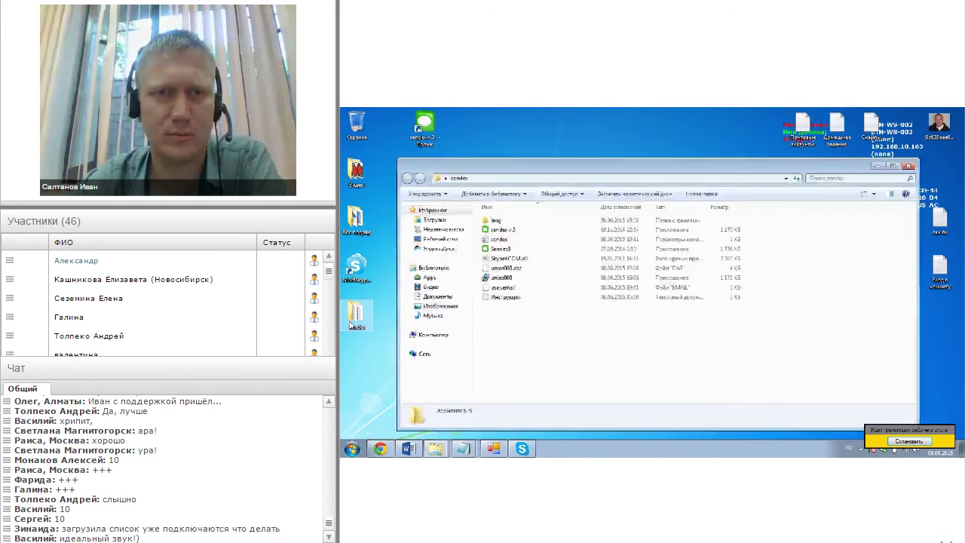
click(526, 234)
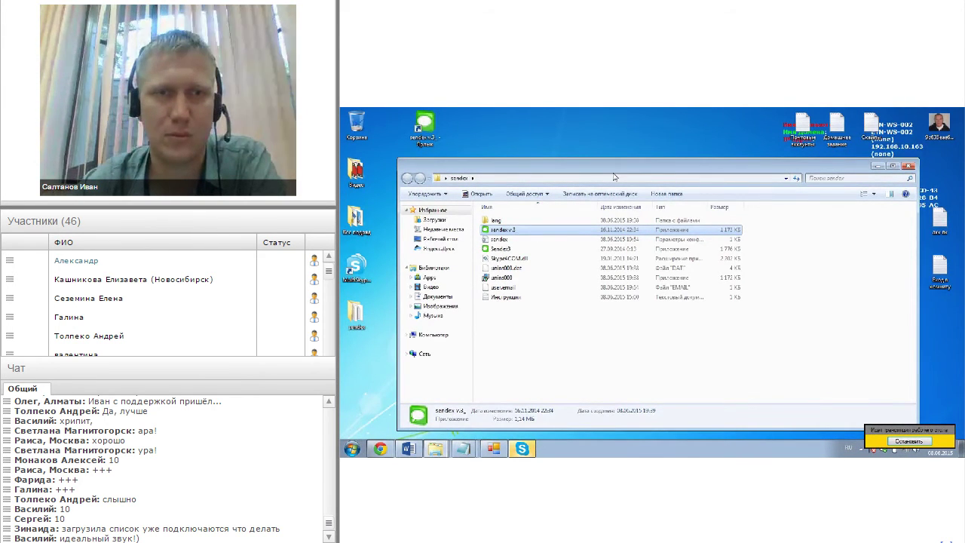
drag(604, 165, 596, 150)
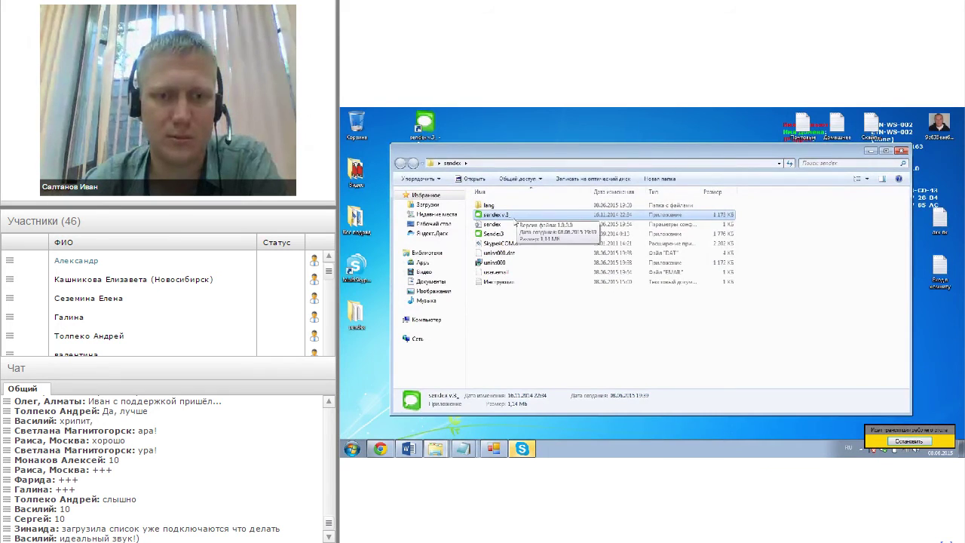
click(522, 450)
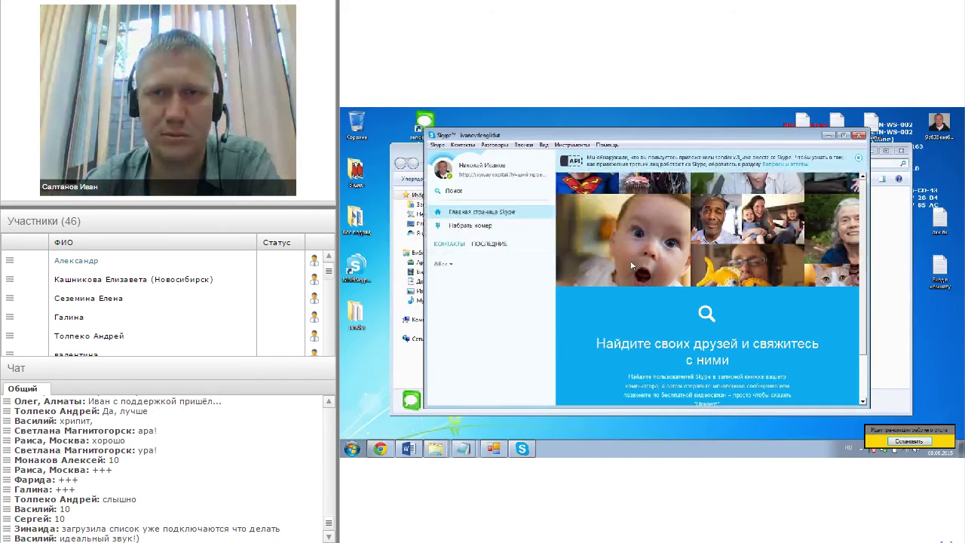
click(829, 137)
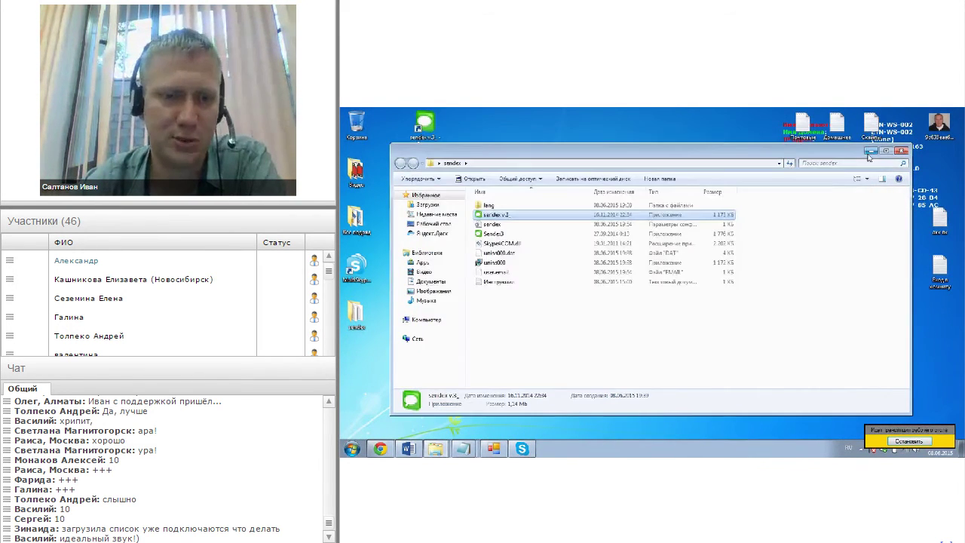
click(436, 449)
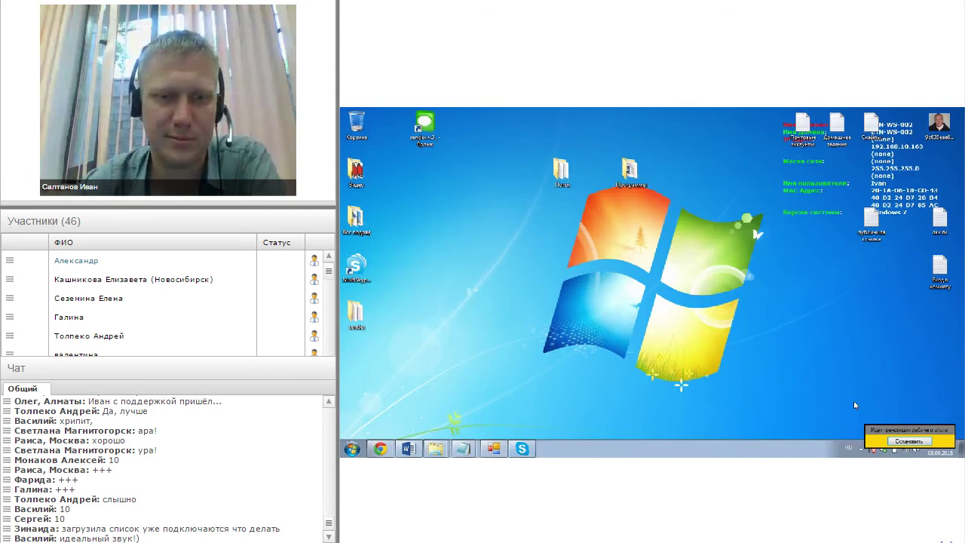
Bring up Skype, glance at the web conference in Chrome, and reposition the Skype window
click(519, 450)
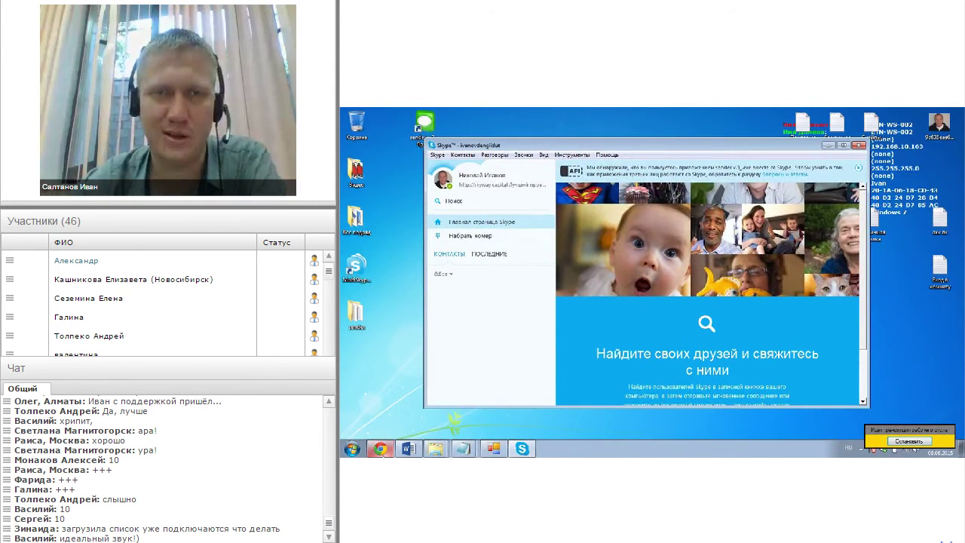
click(380, 450)
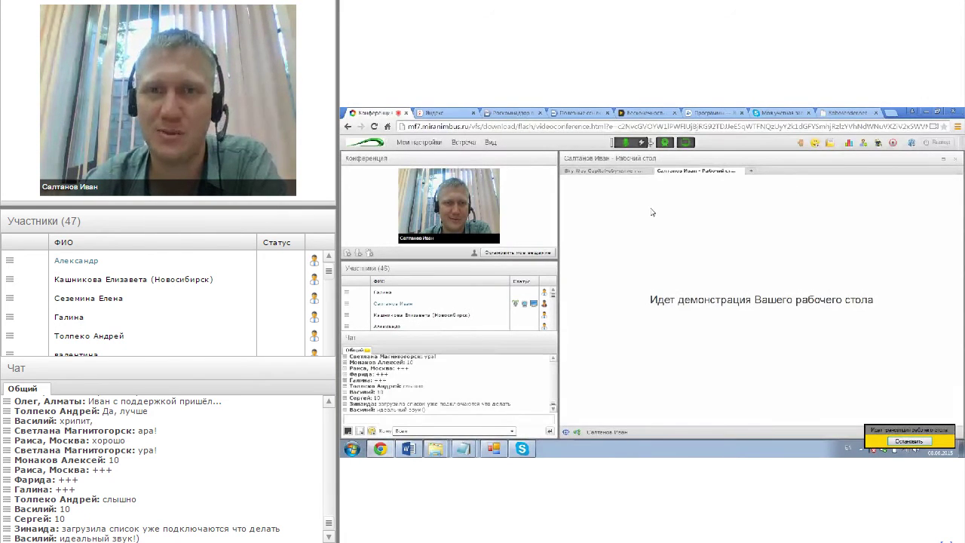
click(925, 113)
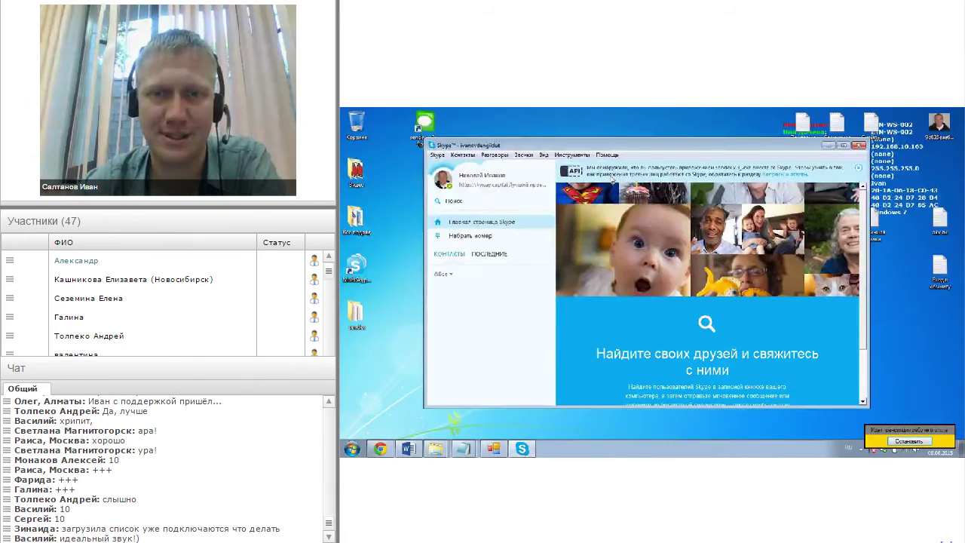
drag(668, 149, 662, 168)
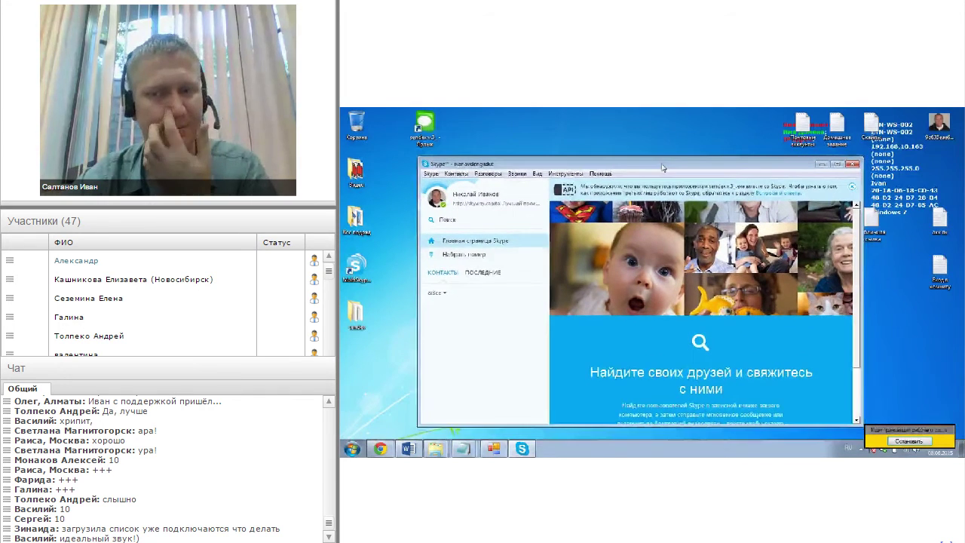
Run sendex v.3_ from the sendex folder on the desktop and minimize the folder and Skype windows
double_click(354, 317)
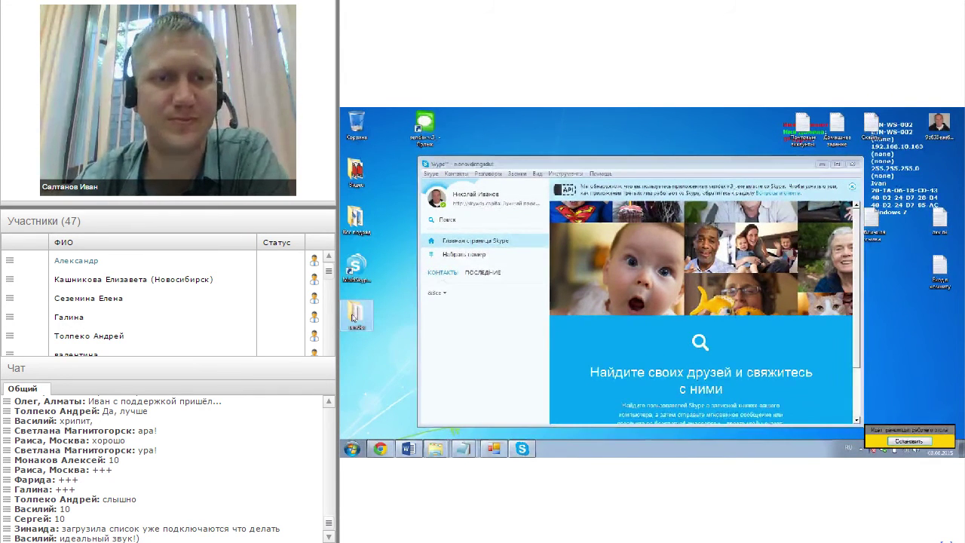
click(515, 217)
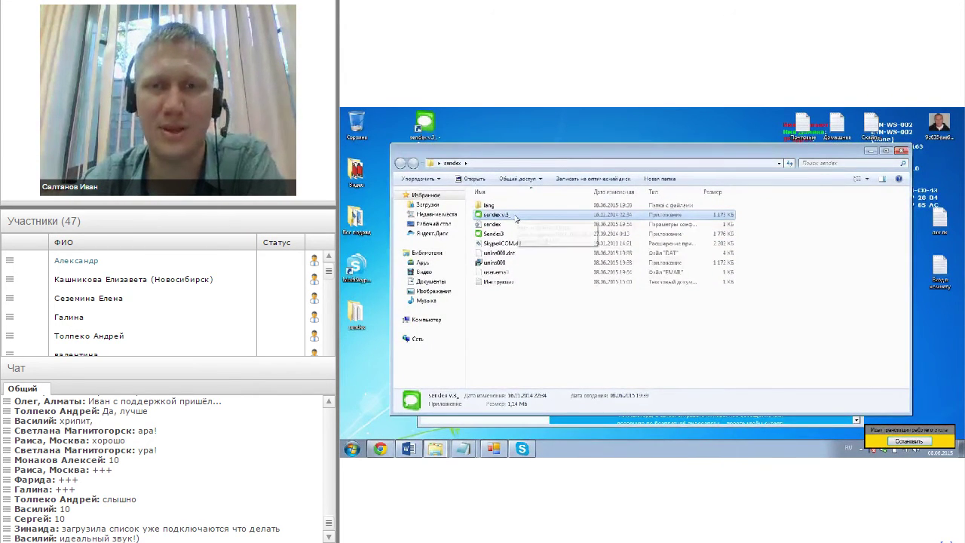
click(871, 152)
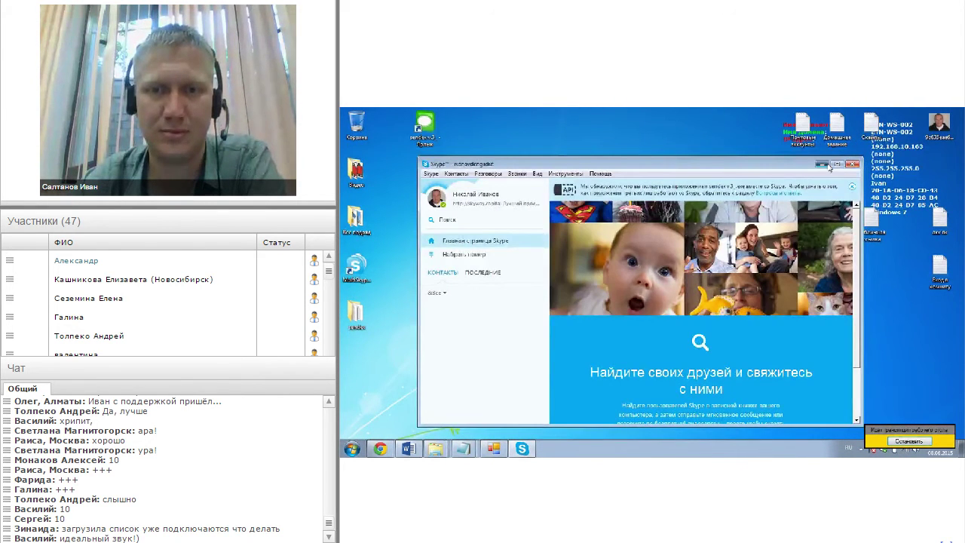
click(826, 165)
click(679, 311)
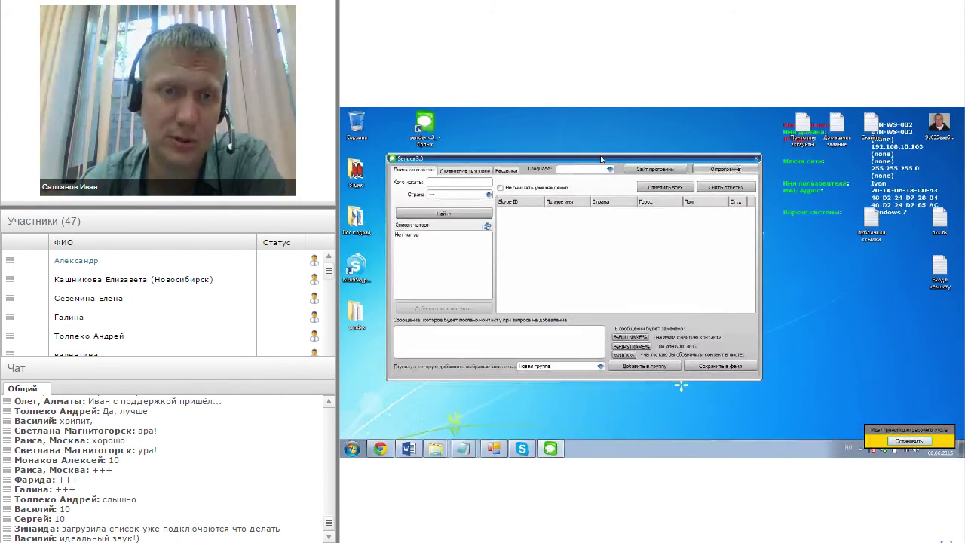
In Sendex's group management, choose to add contacts from a file and load 1-1 from the desktop folder Поток
drag(602, 159, 678, 157)
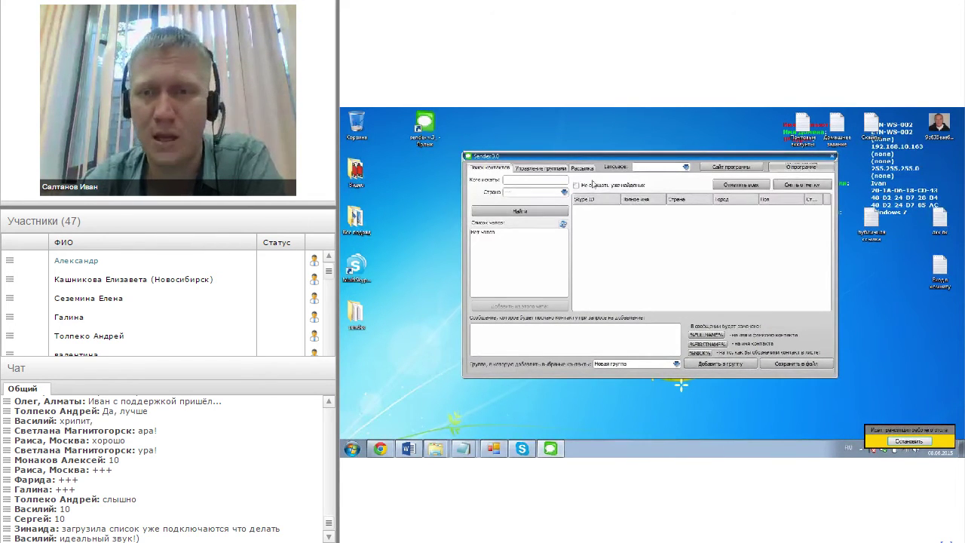
click(546, 169)
click(760, 316)
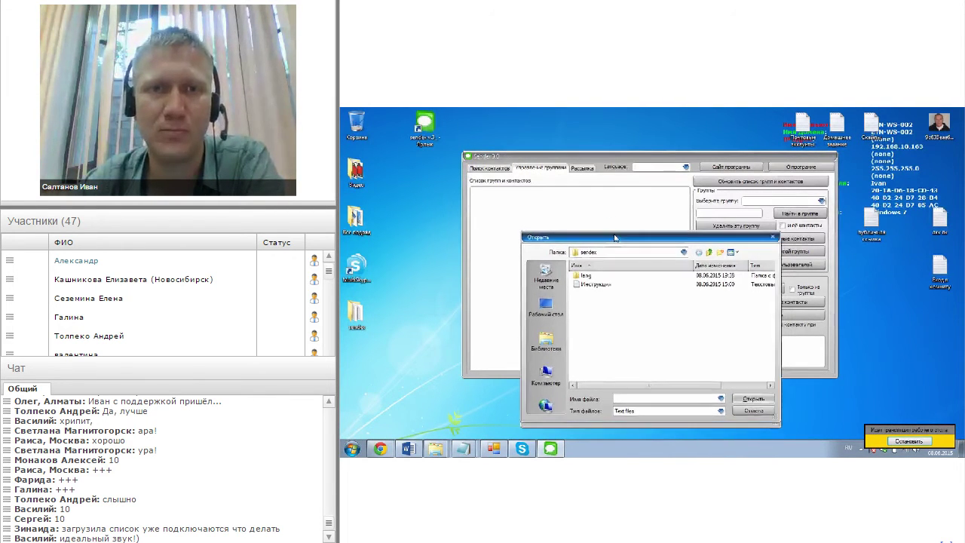
click(681, 161)
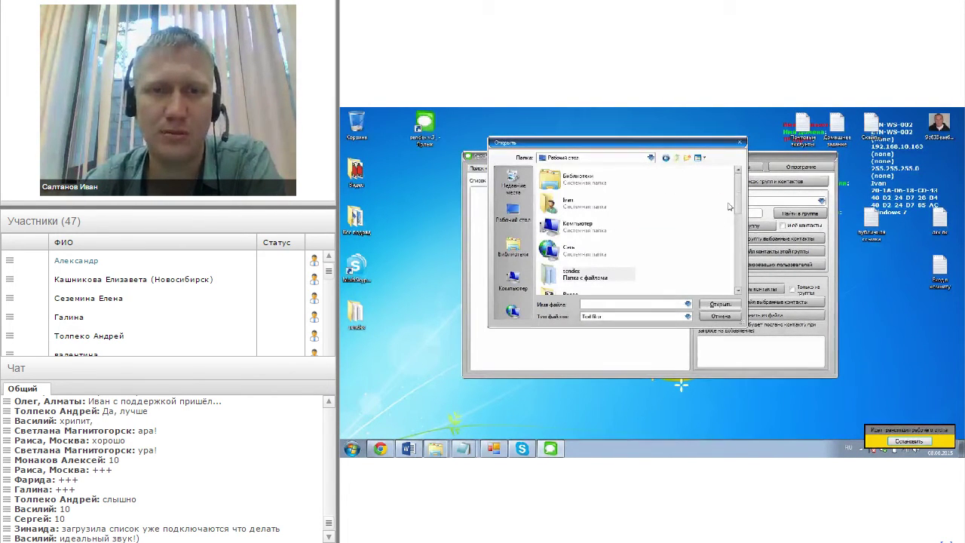
drag(739, 202, 739, 233)
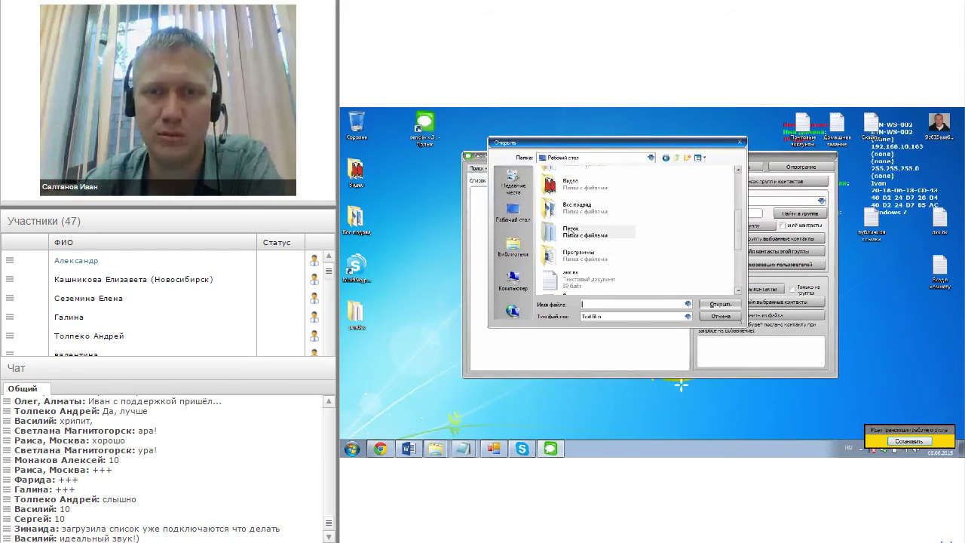
double_click(567, 186)
click(567, 184)
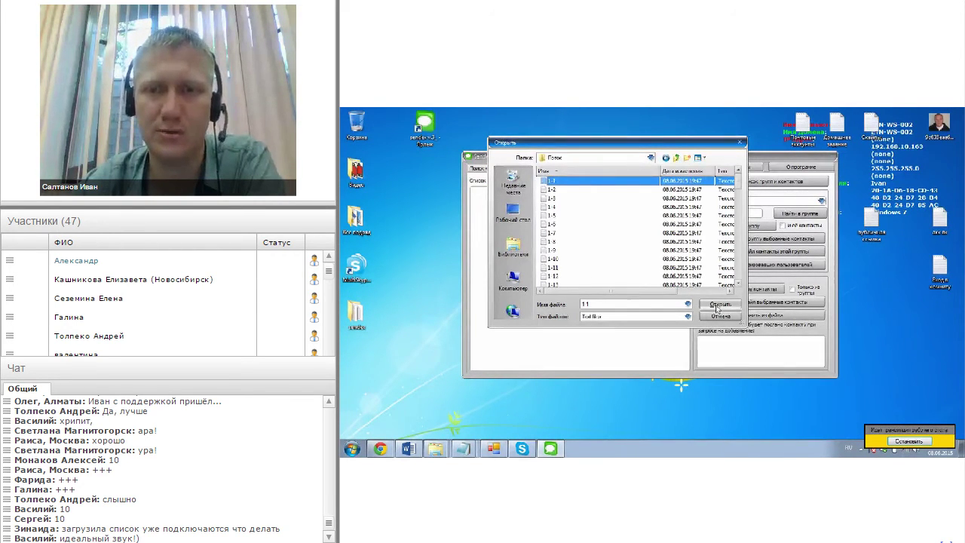
click(720, 305)
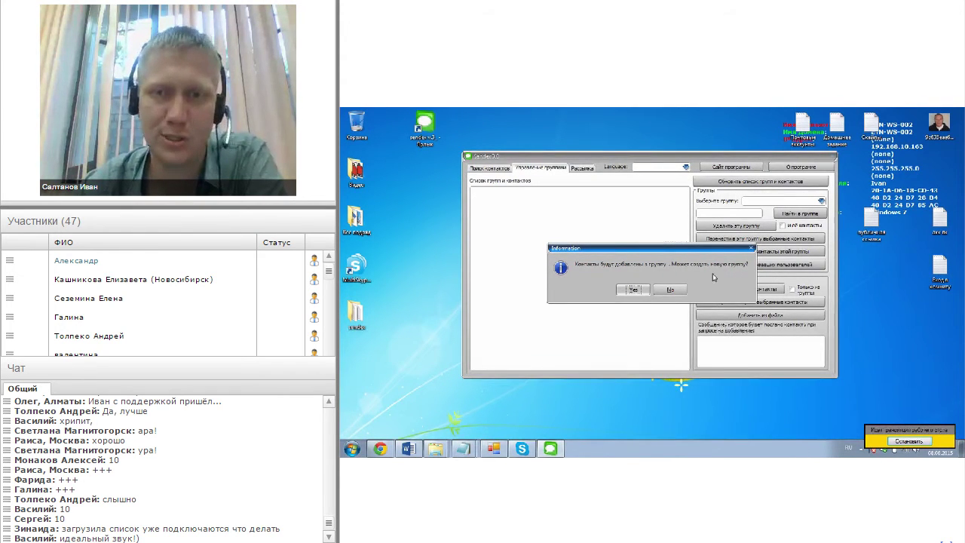
Agree to create a new group for the imported contacts and name it 08.06.2015
click(641, 289)
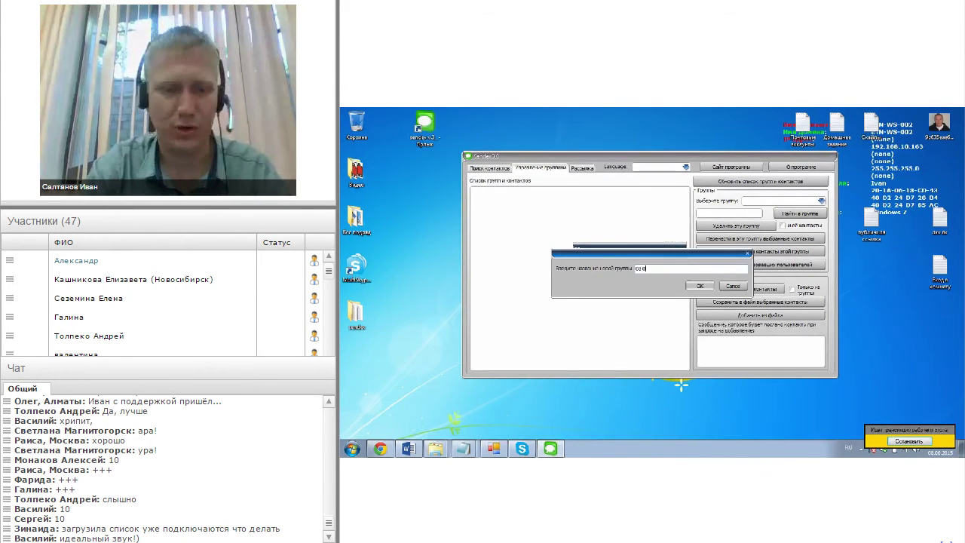
text(о)
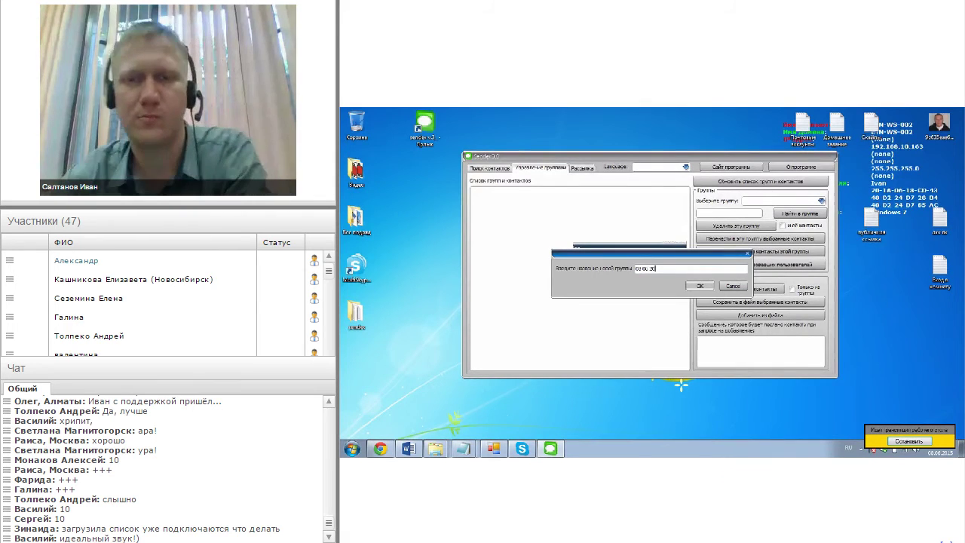
click(692, 288)
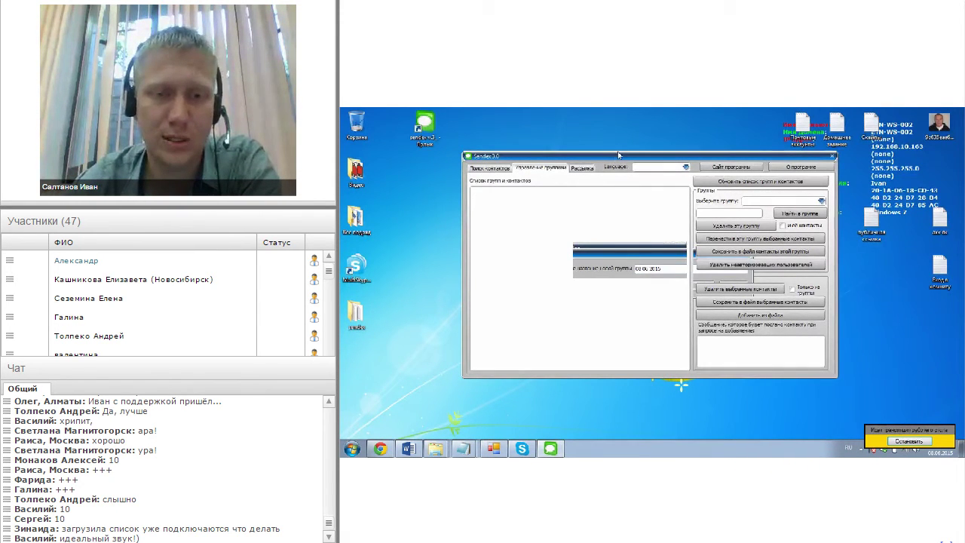
Bring up Skype, show the recent conversations, and enlarge and reposition the window to review the newly added contacts
click(522, 449)
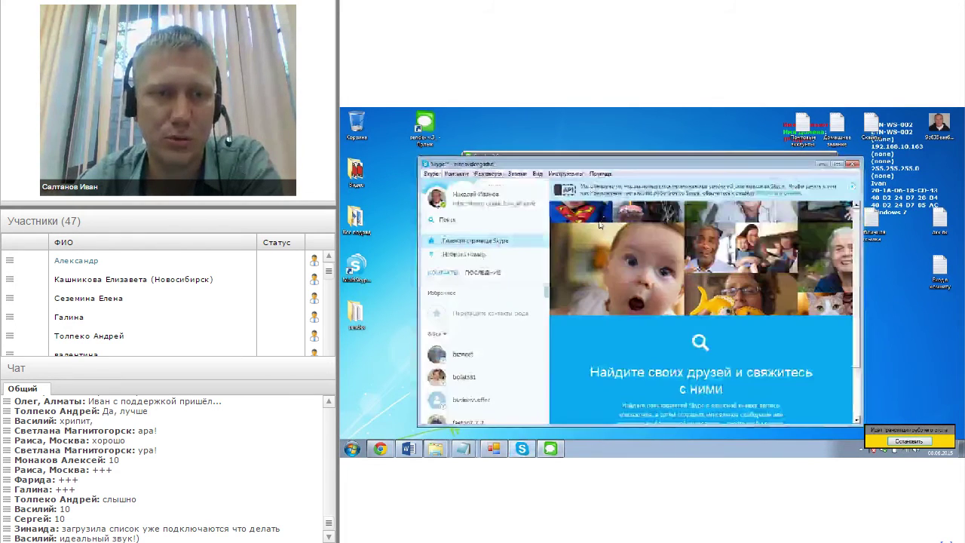
click(483, 272)
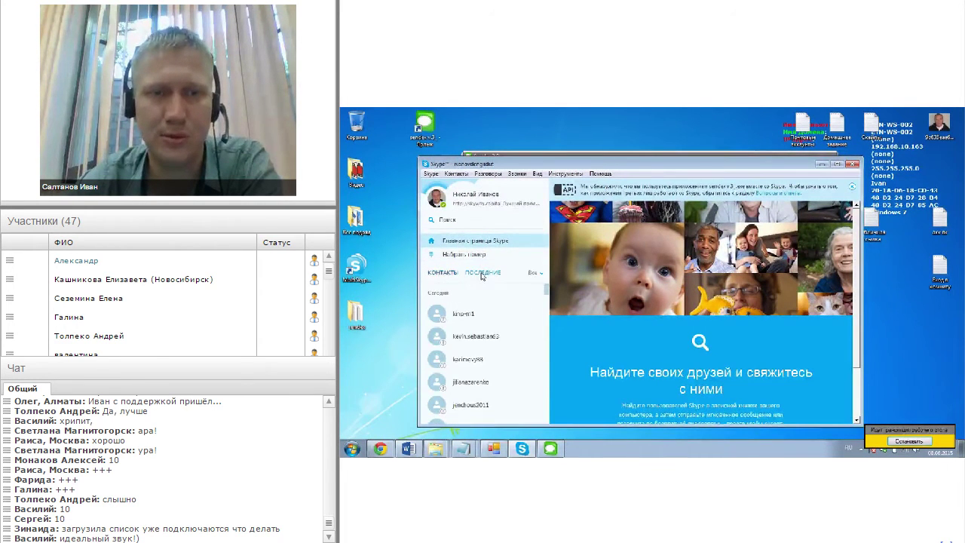
drag(634, 163, 658, 122)
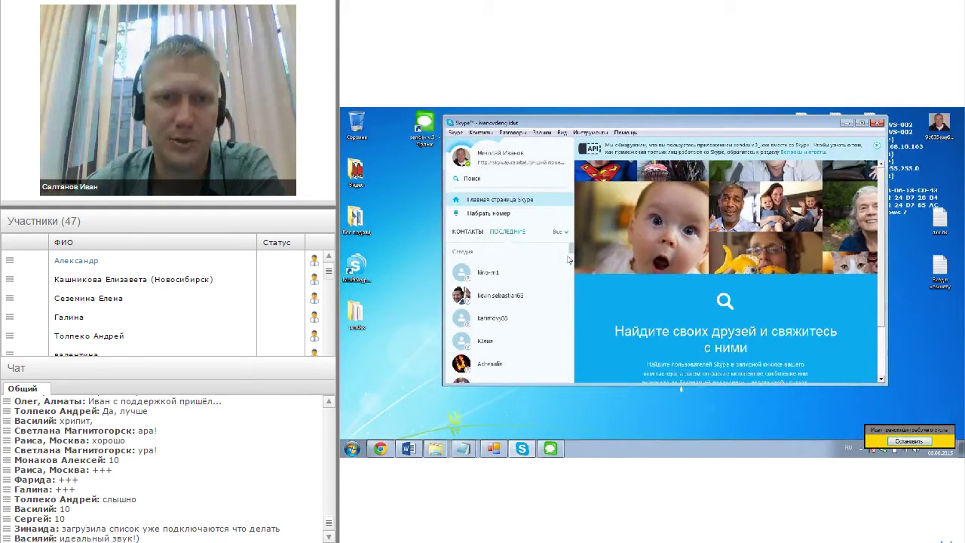
drag(571, 253, 570, 248)
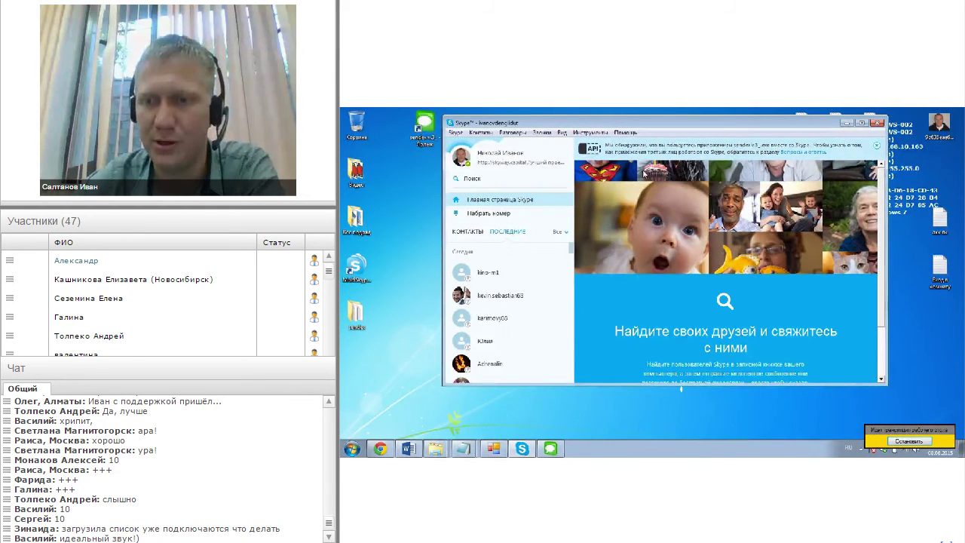
drag(887, 384, 915, 414)
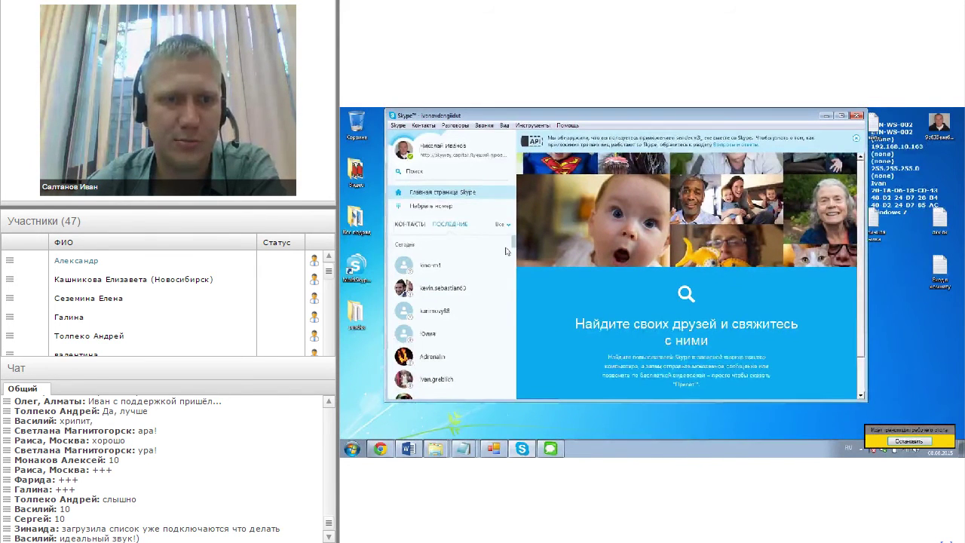
mouse_move(516, 244)
mouse_down()
mouse_move(511, 368)
mouse_move(512, 239)
mouse_up()
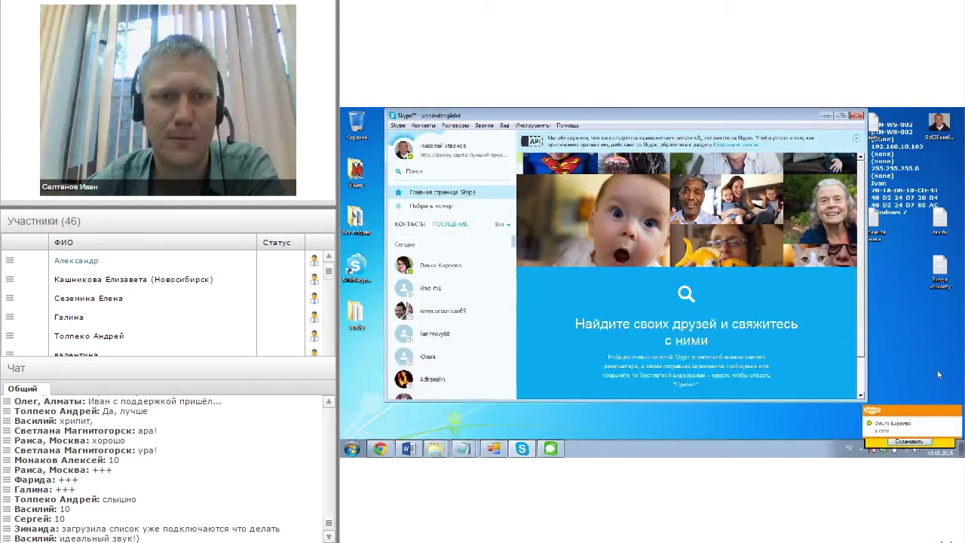
mouse_move(660, 123)
mouse_down()
mouse_move(622, 112)
mouse_move(652, 123)
mouse_up()
mouse_move(505, 242)
mouse_down()
mouse_move(507, 256)
mouse_move(507, 240)
mouse_up()
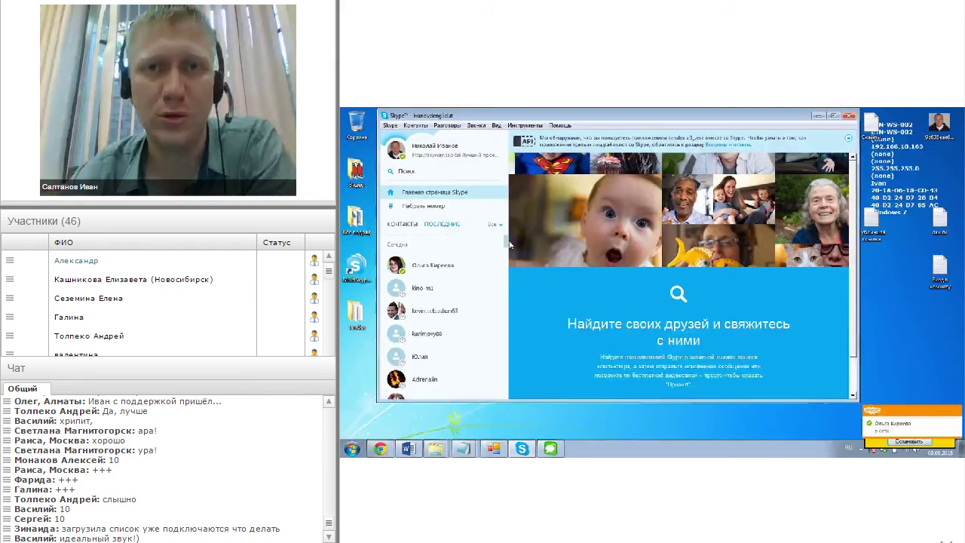
drag(644, 121, 664, 131)
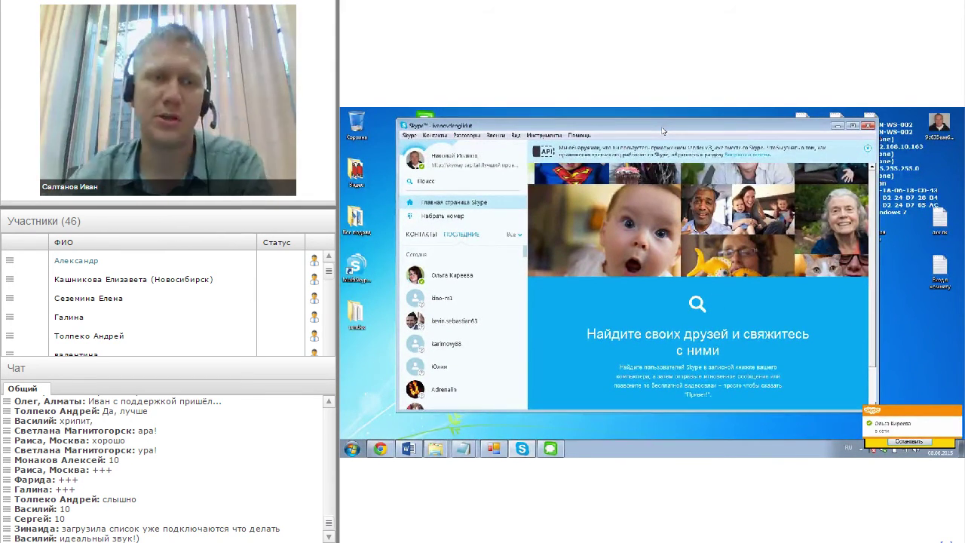
Examine the conversations of several newly added contacts for authorization status, then minimize Skype to return to Sendex
click(459, 275)
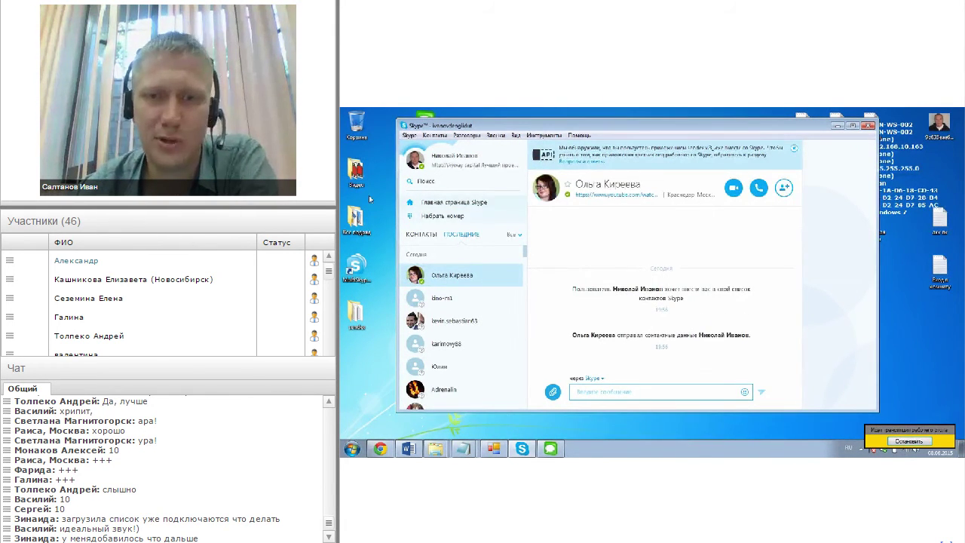
click(635, 397)
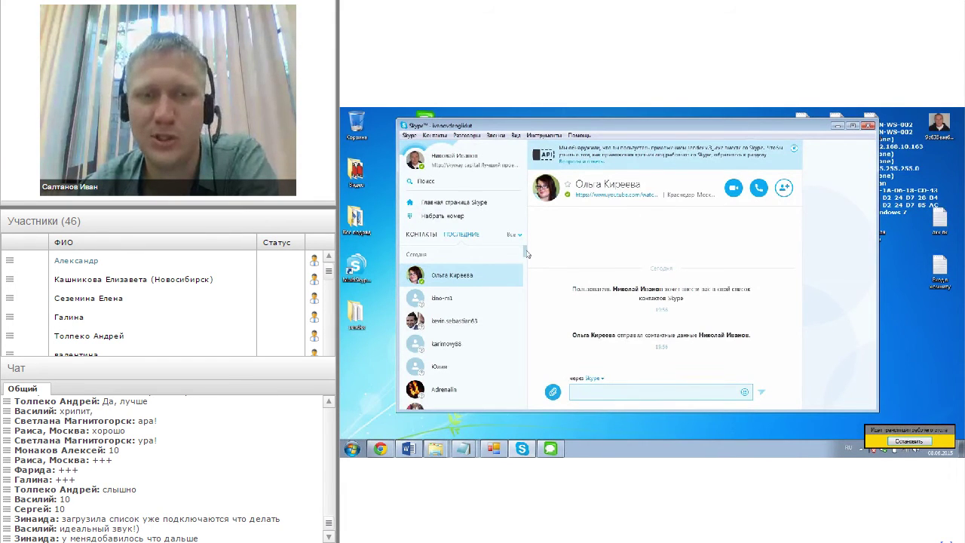
click(454, 320)
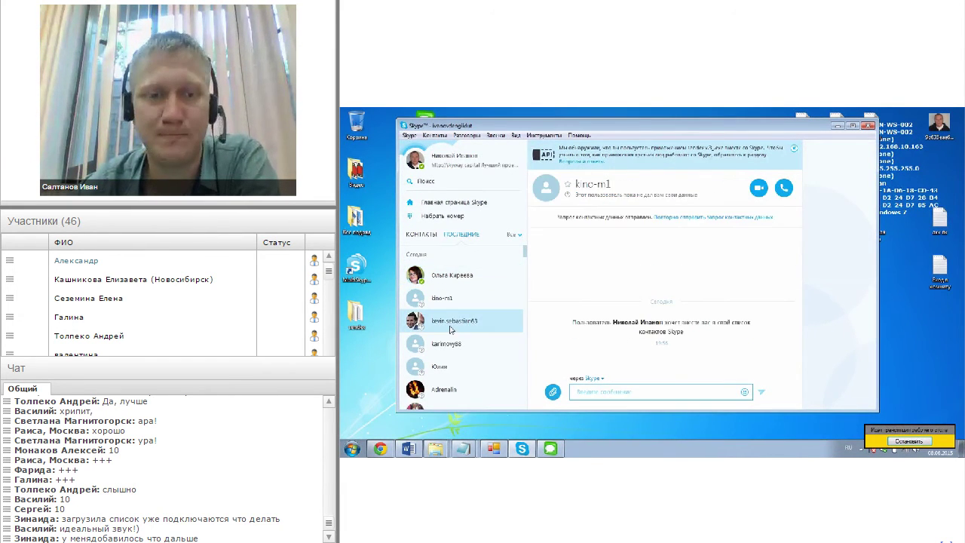
click(837, 128)
click(653, 287)
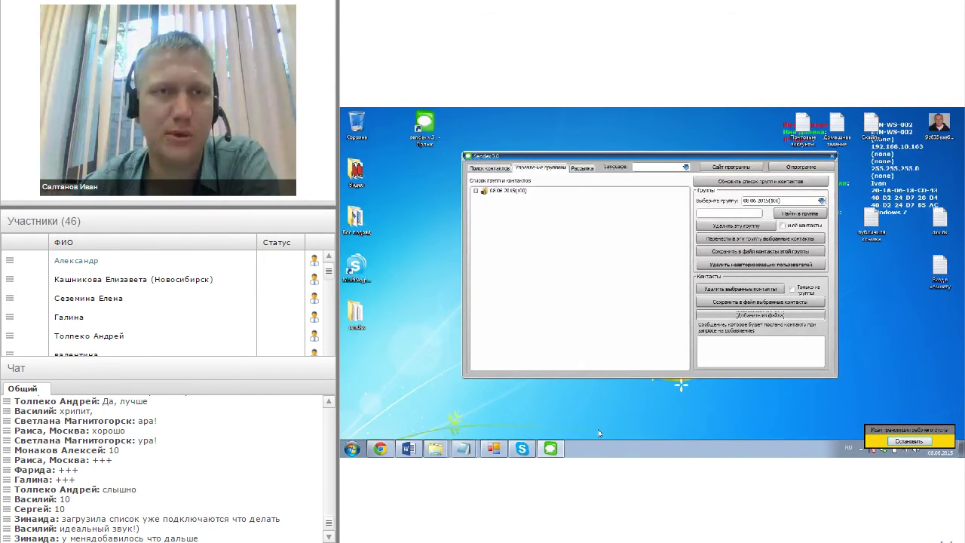
Sign out of the current Skype account, close Sendex and dismiss its error dialogs
click(522, 448)
click(409, 135)
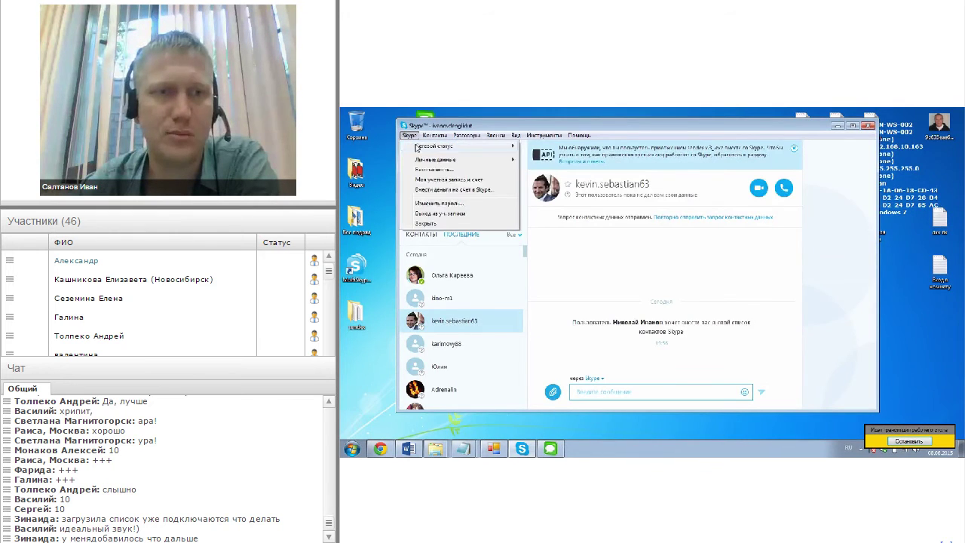
click(446, 214)
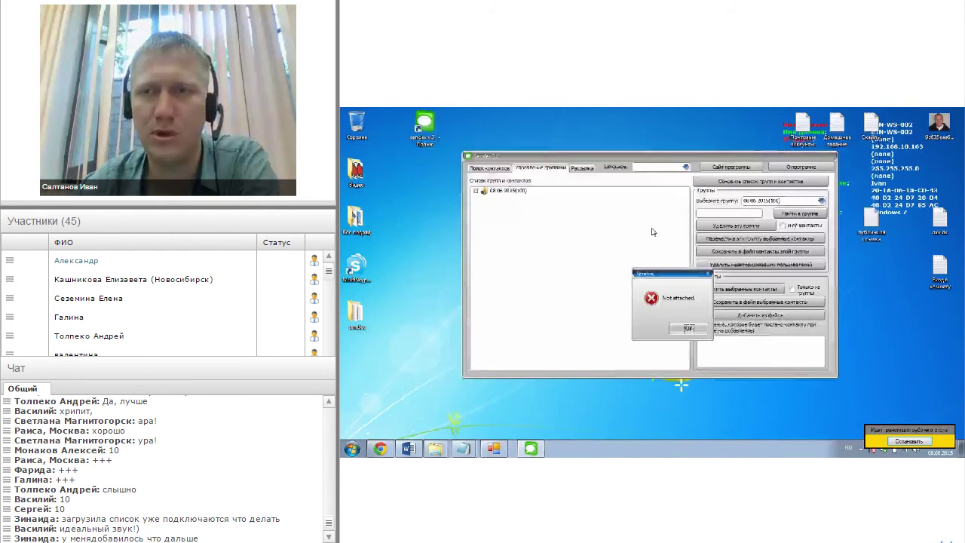
click(688, 332)
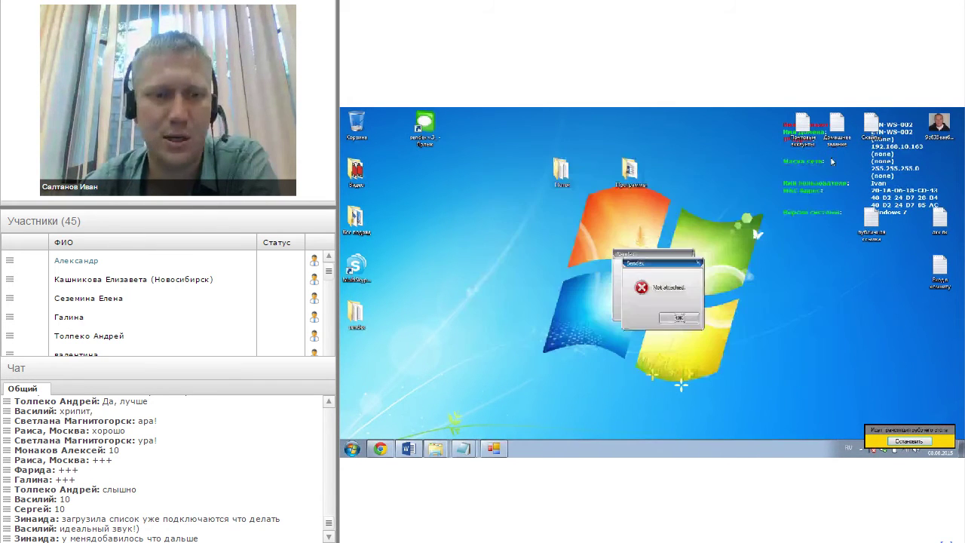
click(672, 309)
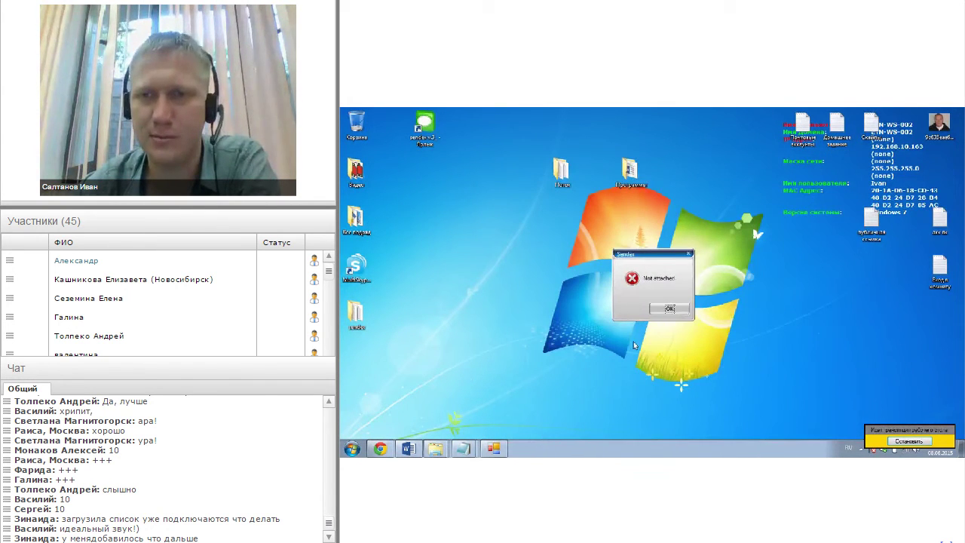
click(670, 309)
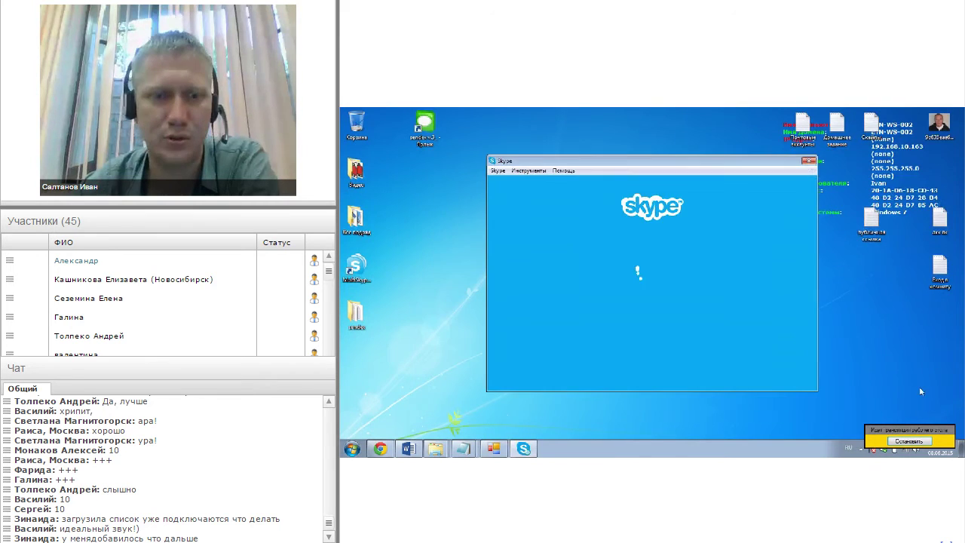
Quit Skype completely and confirm the exit
right_click(523, 449)
click(500, 391)
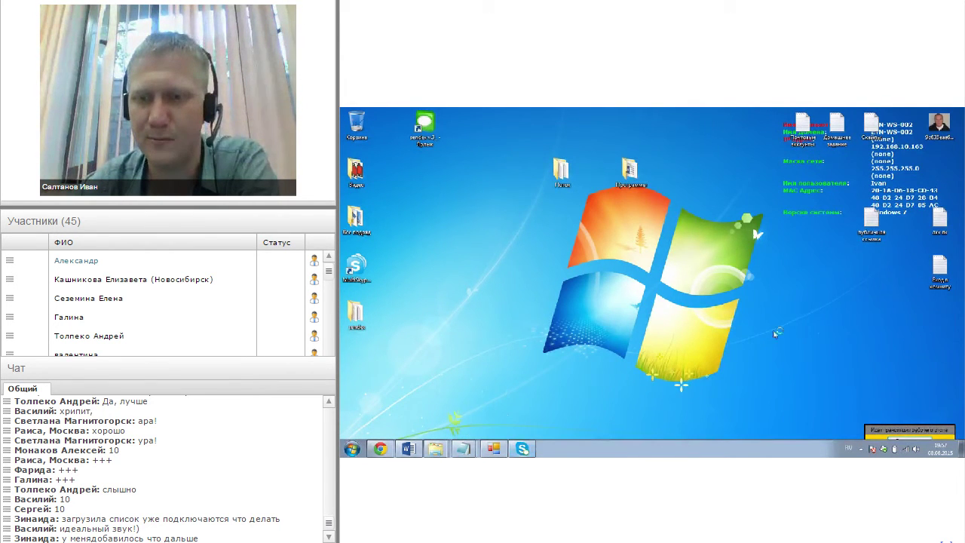
click(861, 449)
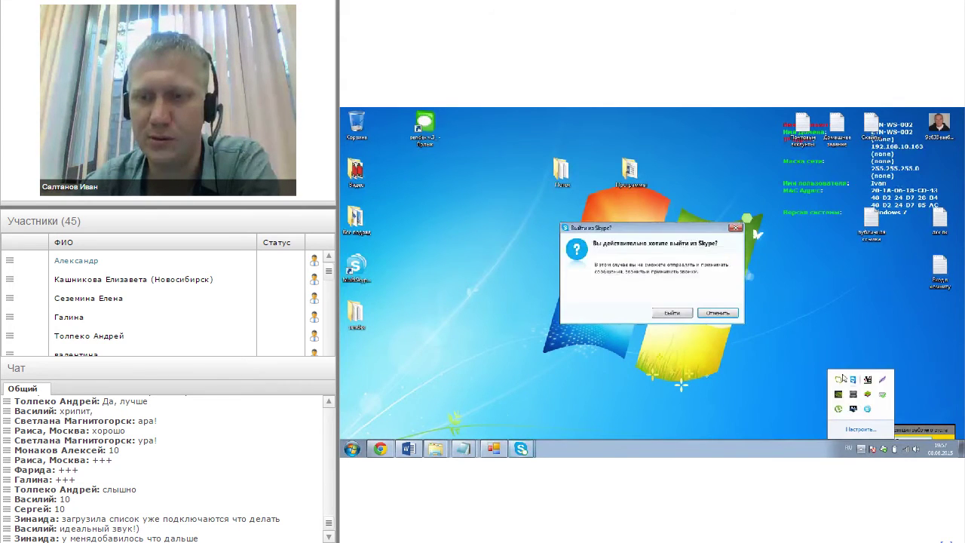
click(672, 312)
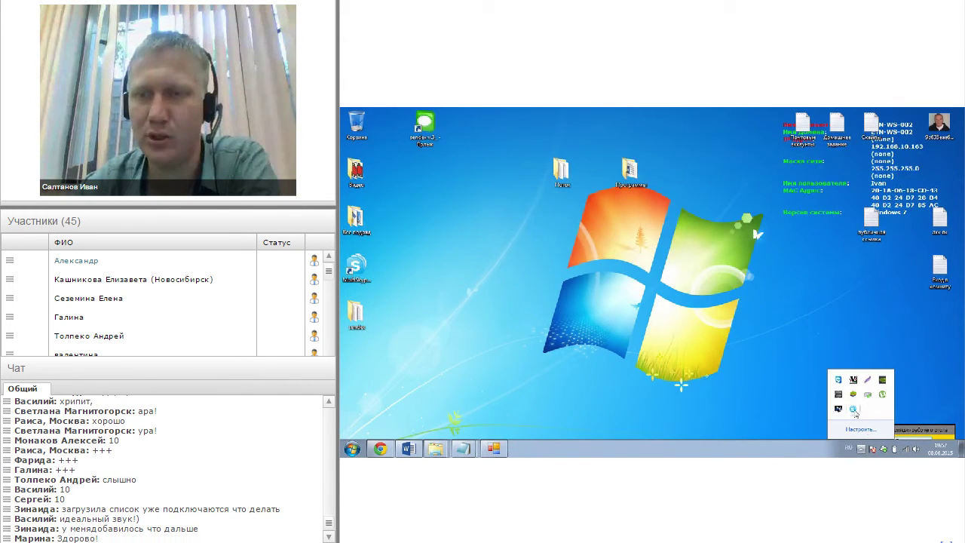
Start the second Skype account from Multi Skype Tools, minimize Chrome, and show the account's recent conversations
click(854, 410)
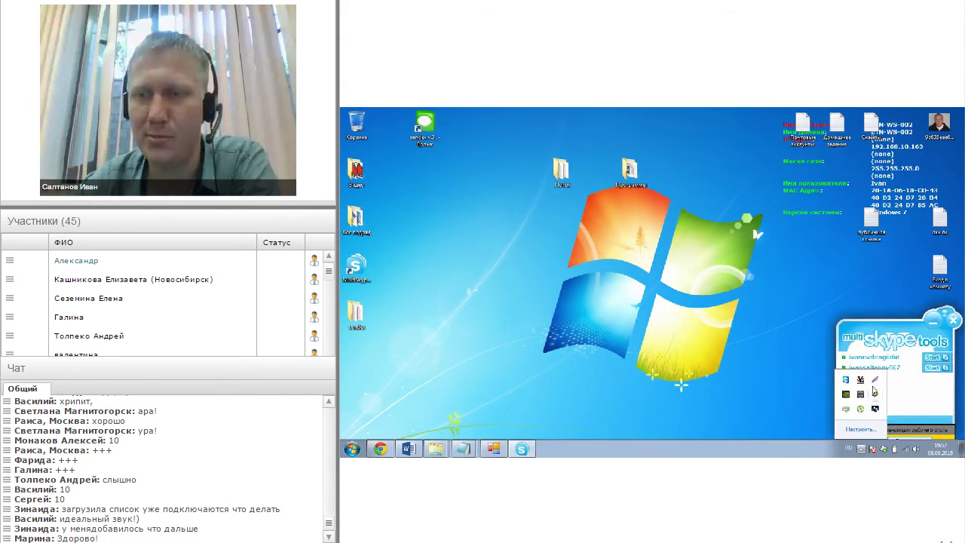
click(930, 369)
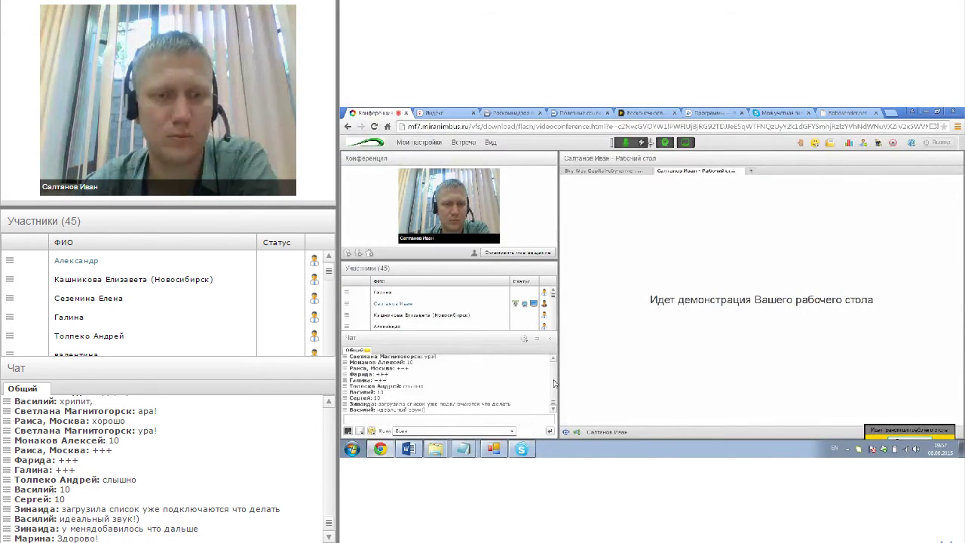
click(927, 112)
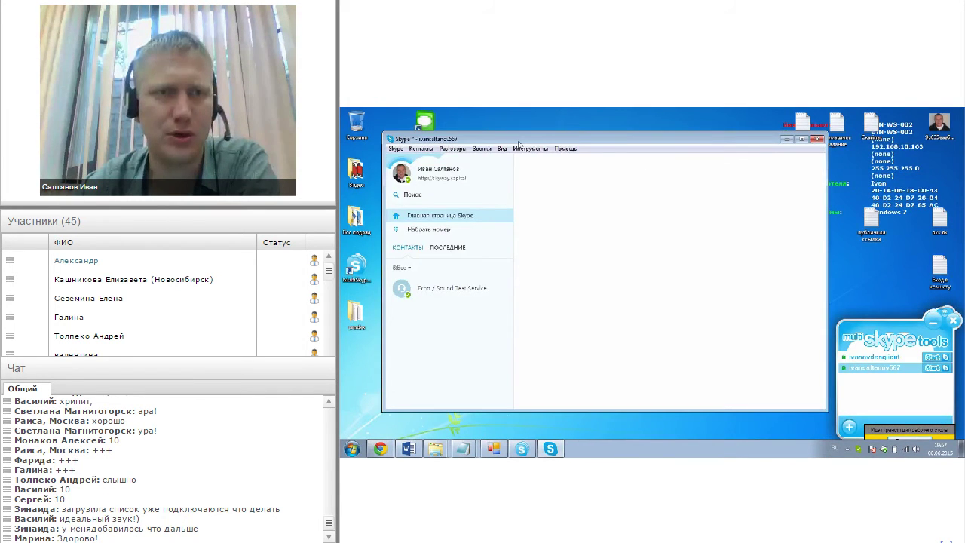
click(461, 245)
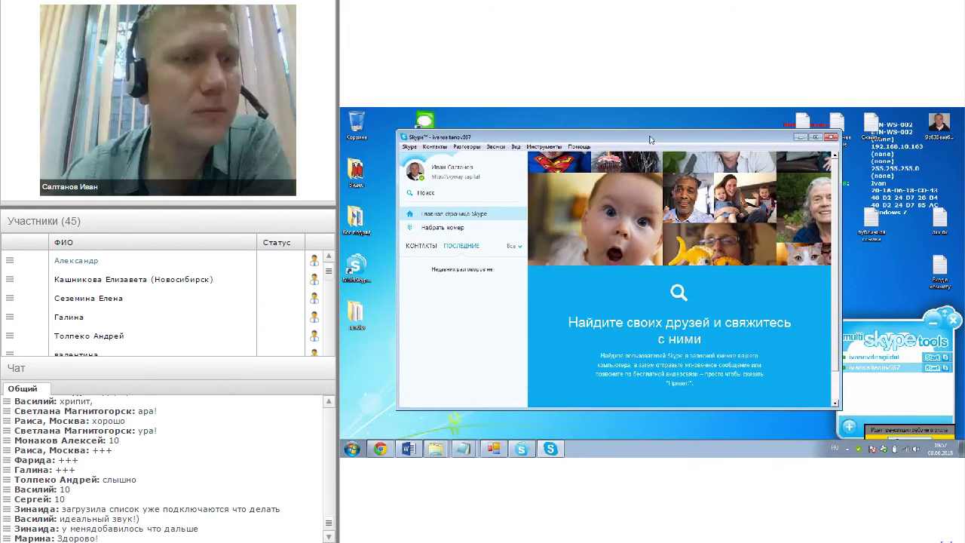
drag(650, 140, 669, 137)
Launch the Sendex v.3 application from the sendex folder on the desktop
click(356, 317)
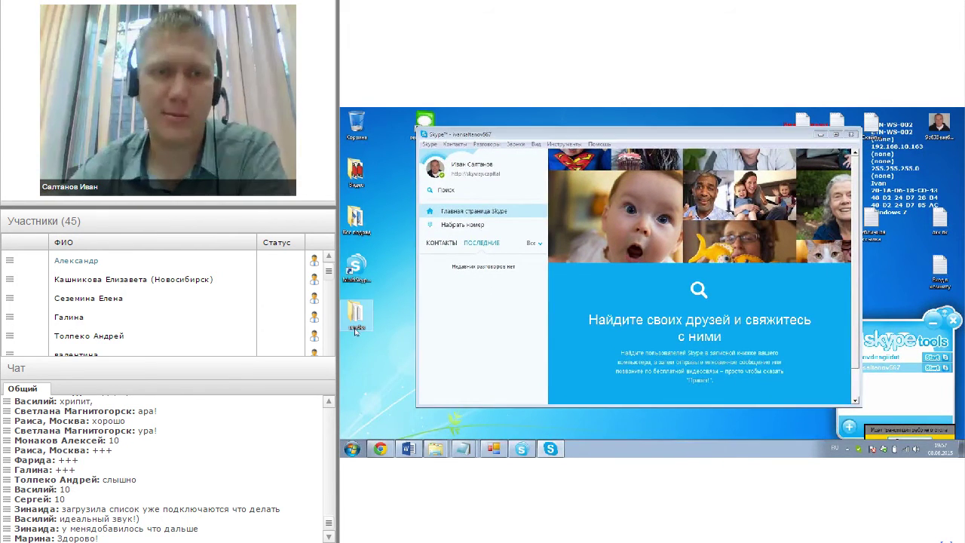
double_click(356, 325)
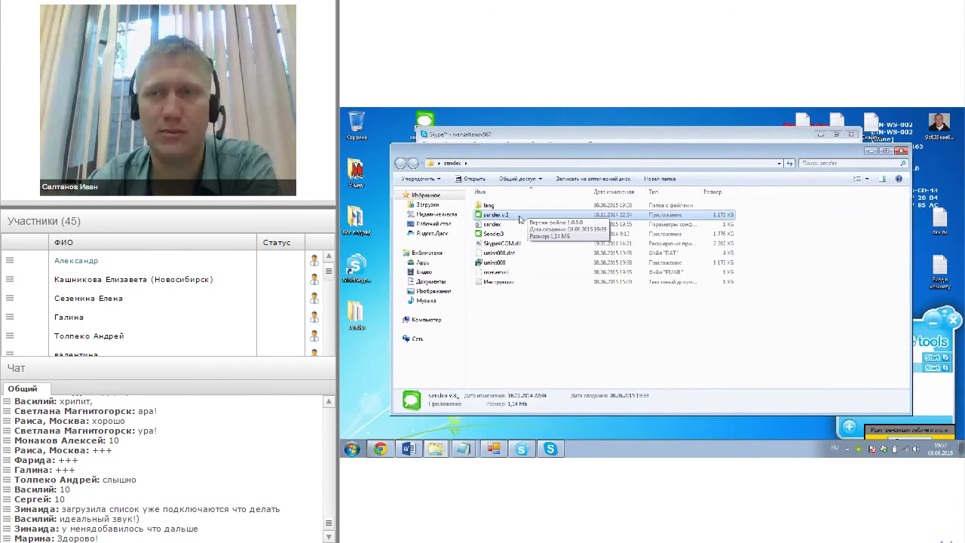
double_click(520, 217)
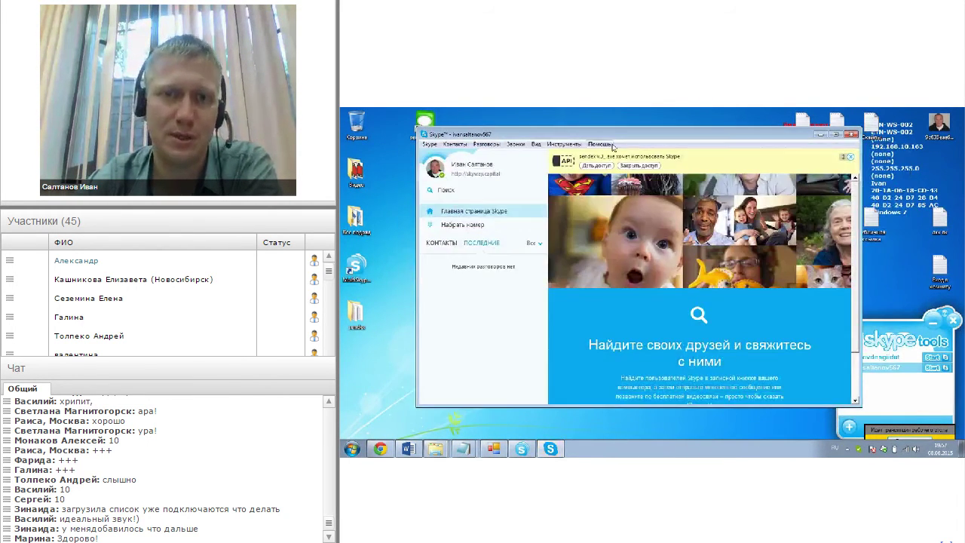
Allow Sendex to access Skype and arrange the two windows with Sendex 3.0 in front
drag(597, 136, 587, 196)
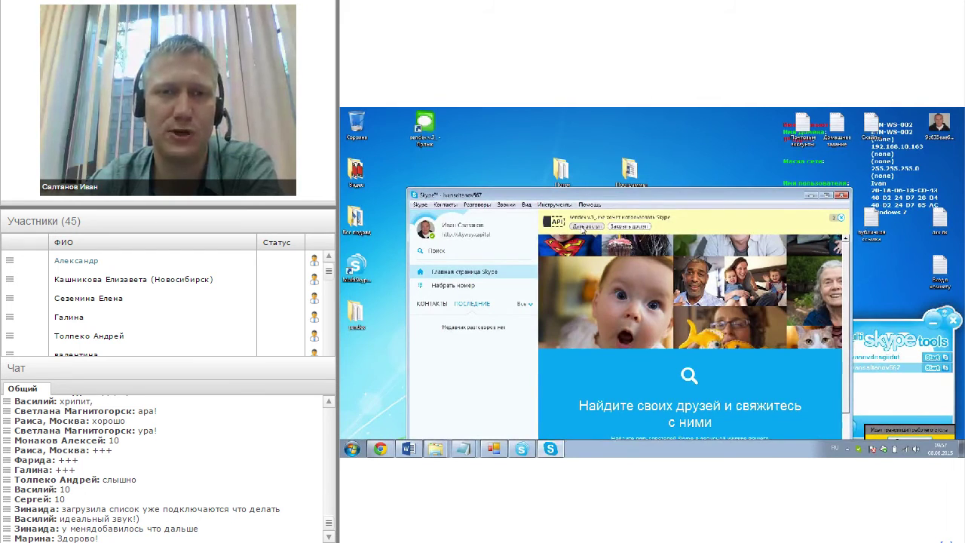
click(583, 227)
drag(592, 197, 604, 168)
click(645, 139)
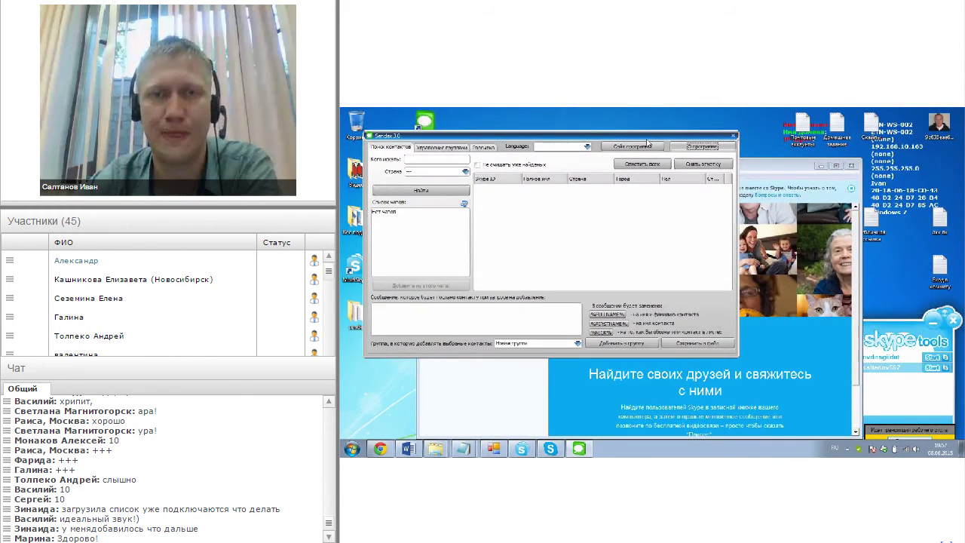
drag(645, 140, 718, 145)
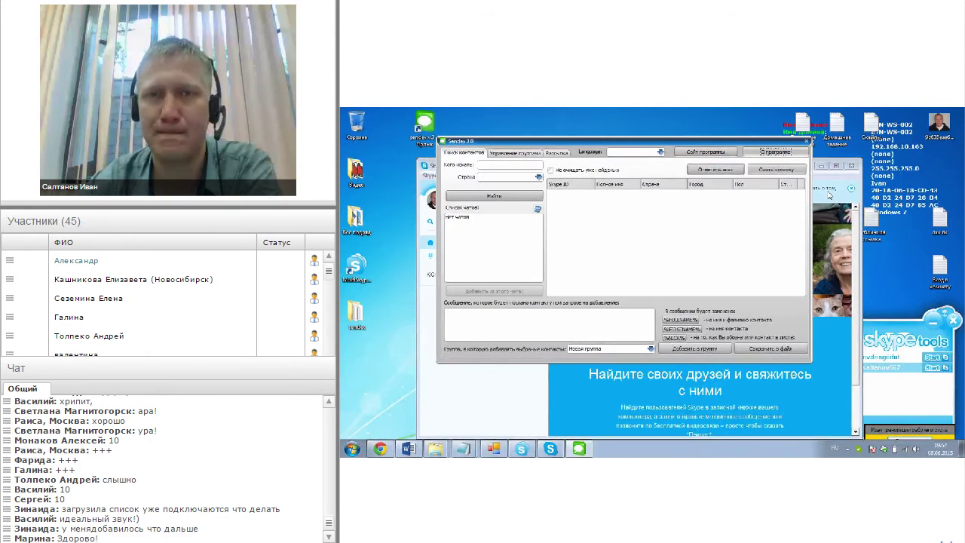
drag(830, 195, 852, 178)
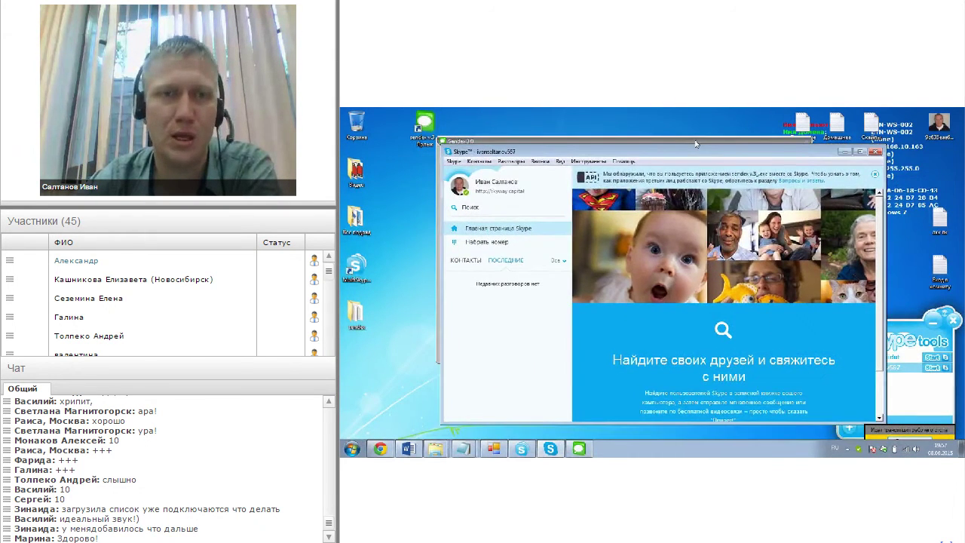
click(697, 143)
Open the contact file 1-2 in Sendex's group management to add its contacts
click(517, 153)
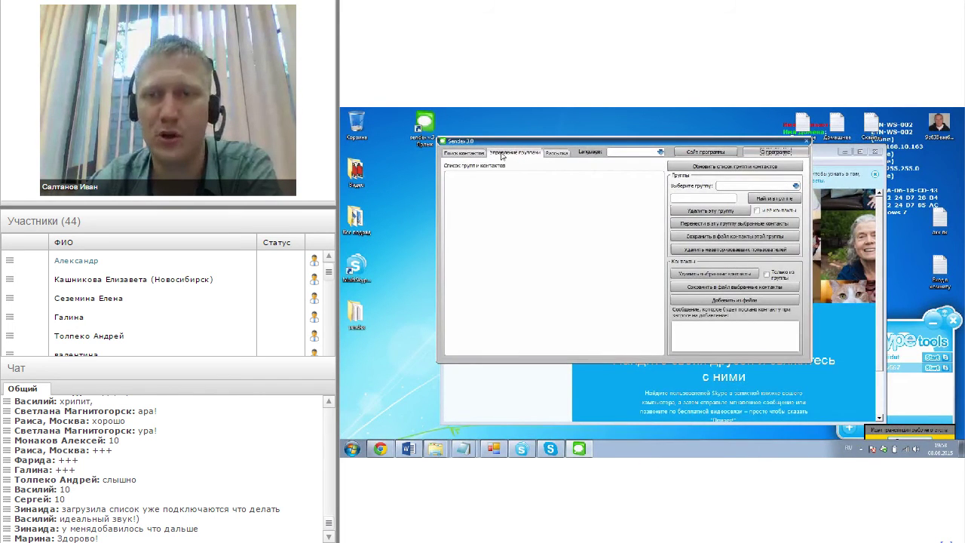
click(736, 300)
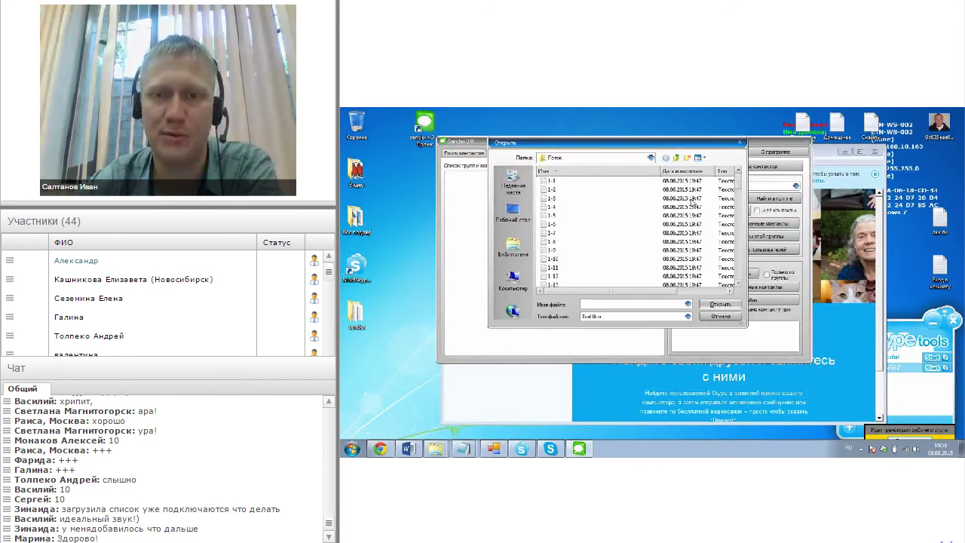
click(679, 190)
click(720, 304)
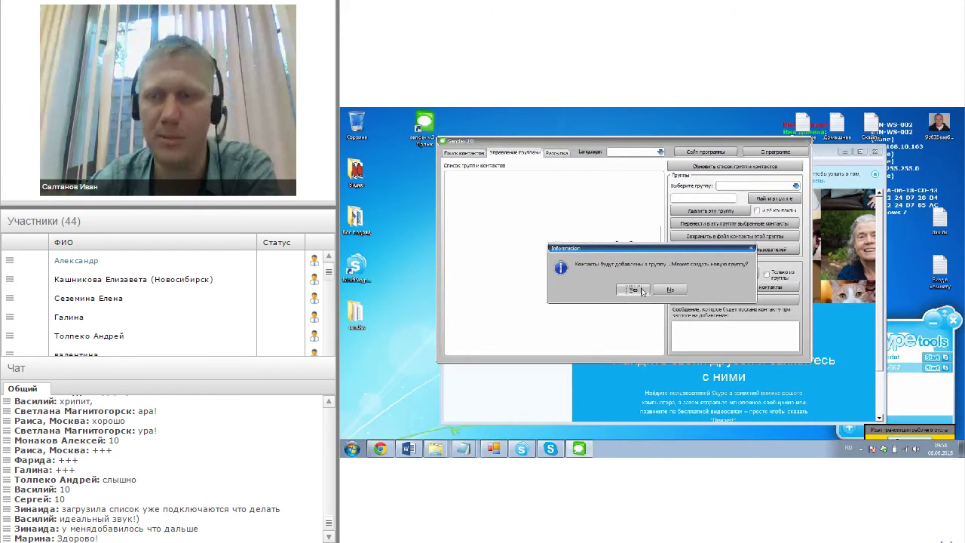
Add the file's contacts to a new group named 08.06.2015, minimize Skype and dismiss the completion message
click(634, 291)
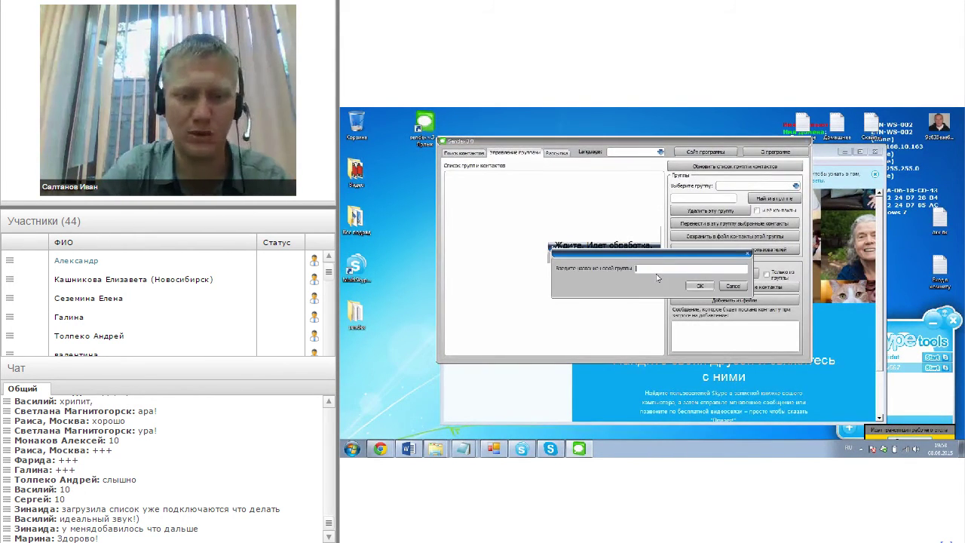
text(сооо)
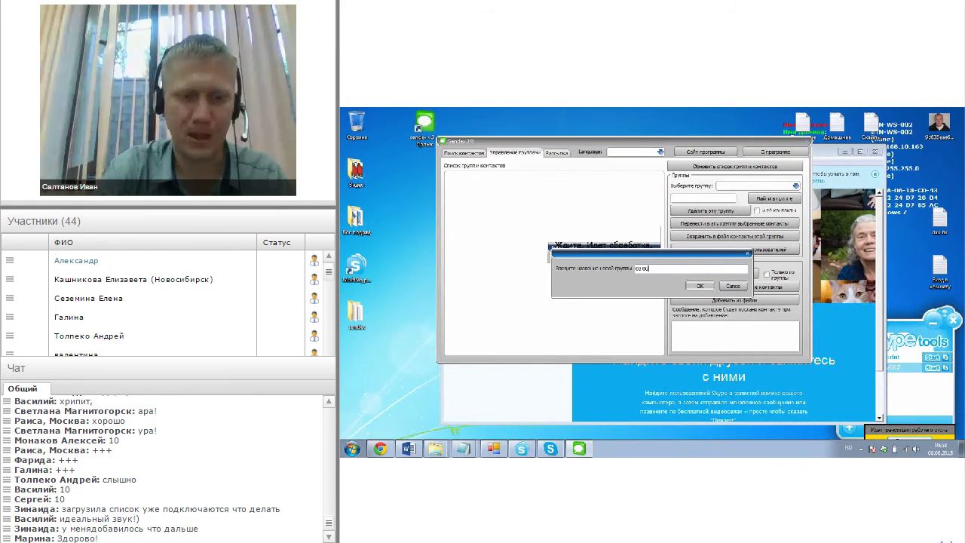
text(6.2015)
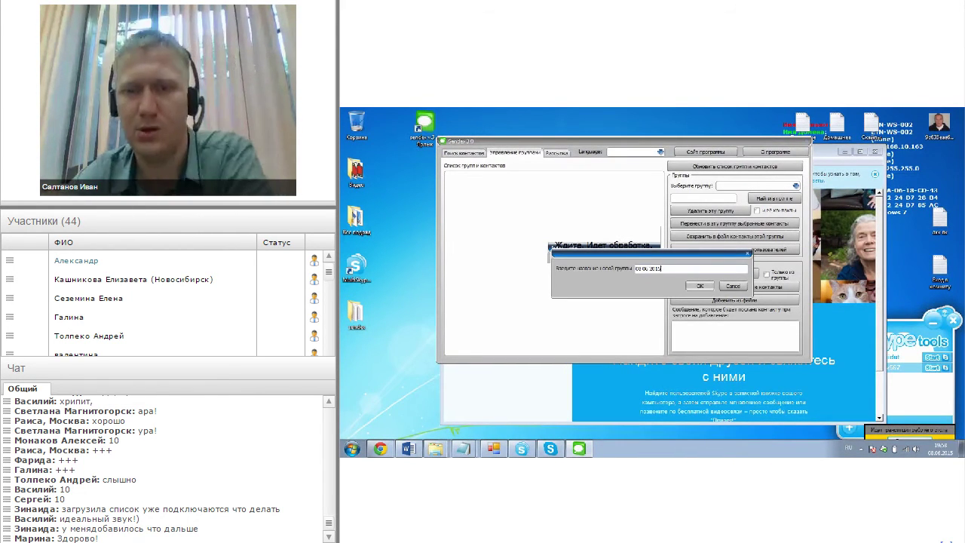
click(700, 286)
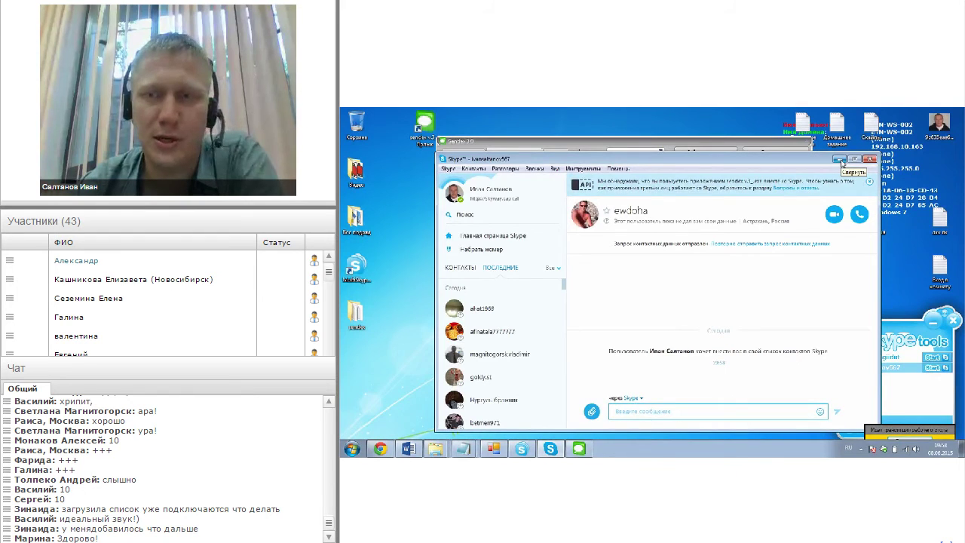
click(839, 160)
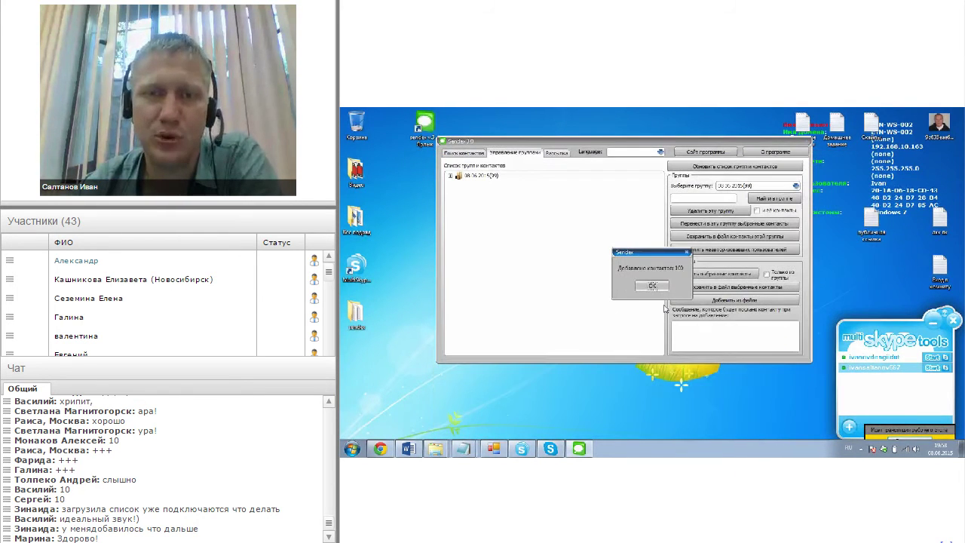
click(652, 285)
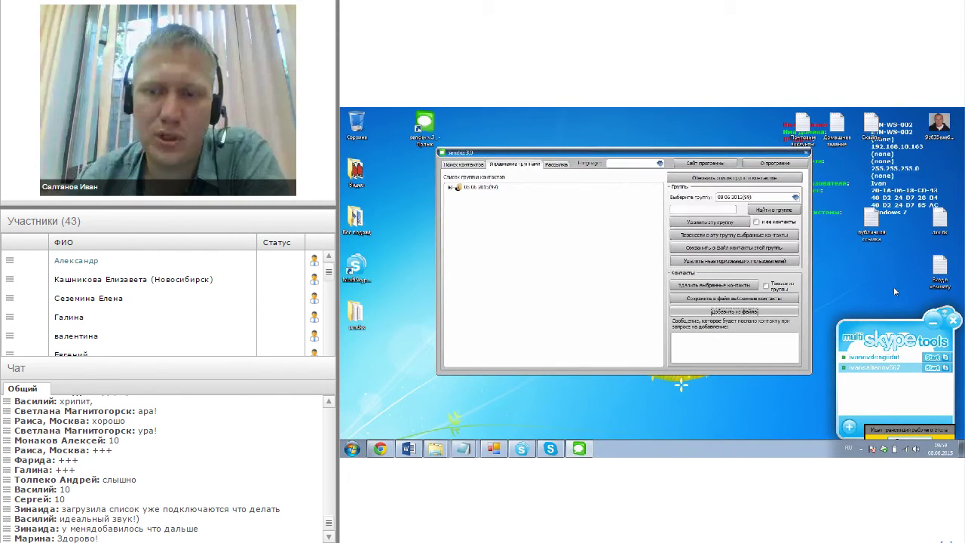
Open the new-account form with its login and password fields in Multi Skype Tools
click(850, 427)
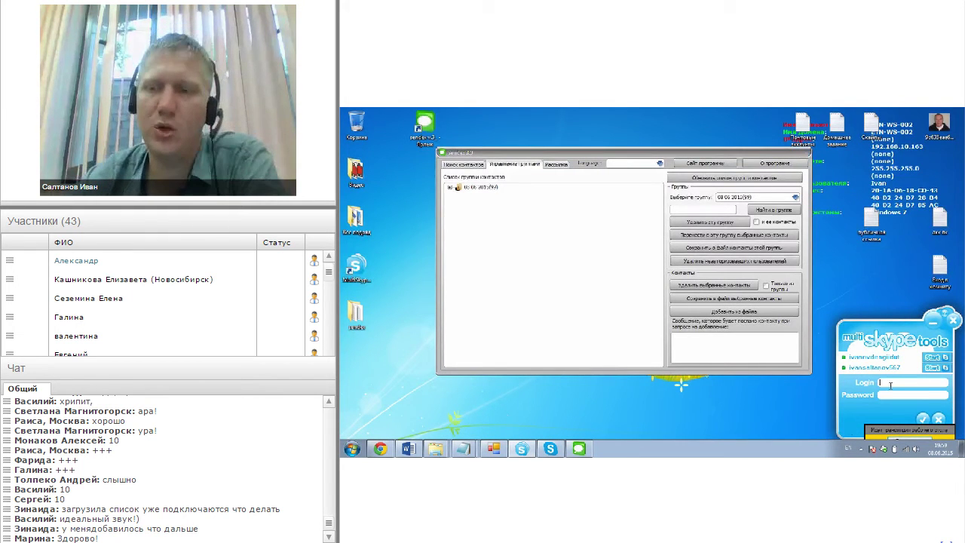
click(892, 395)
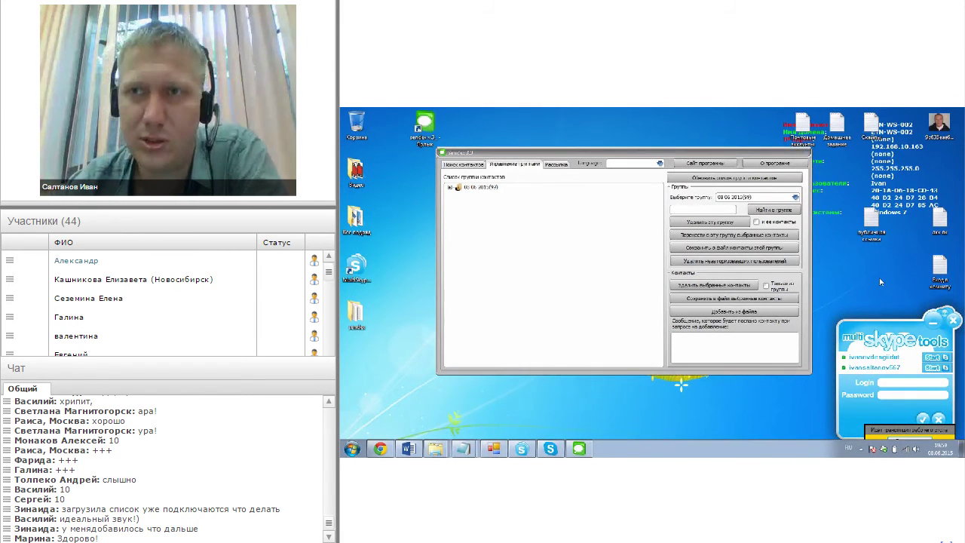
Examine the saved account records in the Скайпы text file on the desktop, then minimize Notepad
double_click(867, 125)
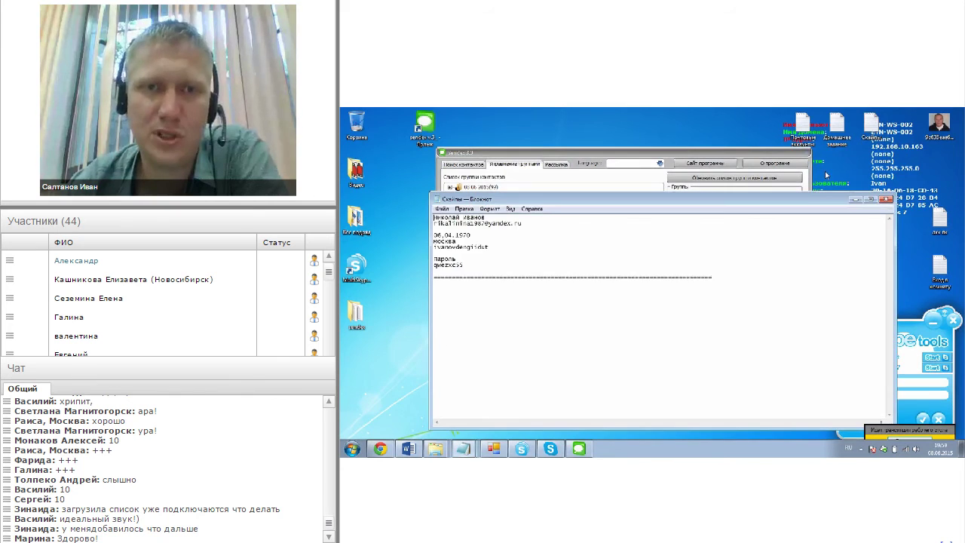
drag(827, 199, 819, 148)
mouse_move(427, 184)
mouse_down()
mouse_move(705, 225)
mouse_move(427, 166)
mouse_up()
click(745, 220)
drag(512, 151, 540, 142)
click(483, 241)
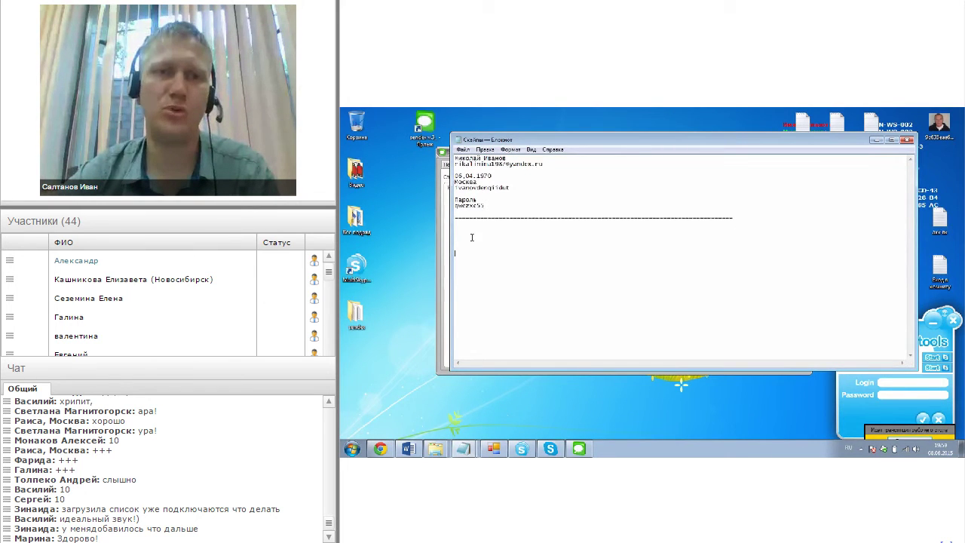
click(878, 141)
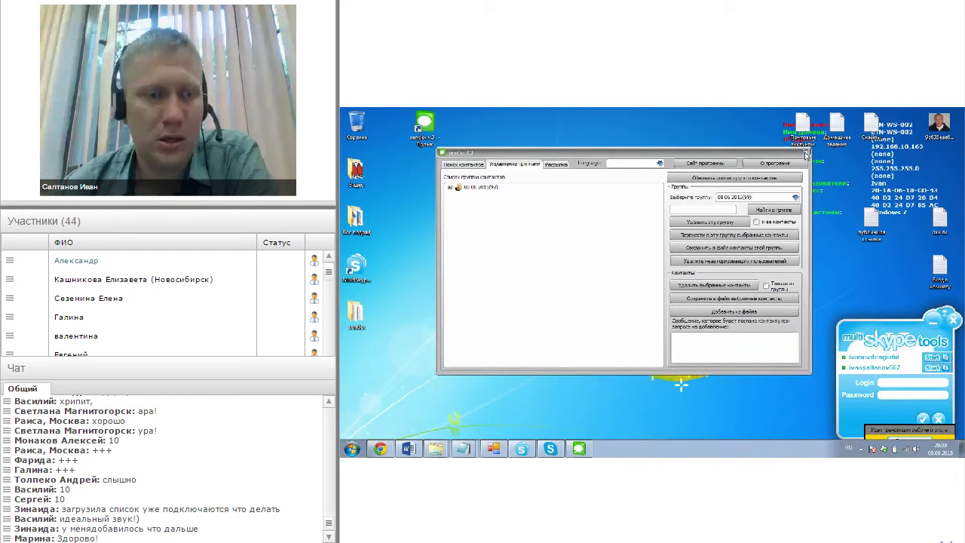
Close Sendex and toggle the desktop demonstration on the Chrome conference page
click(805, 154)
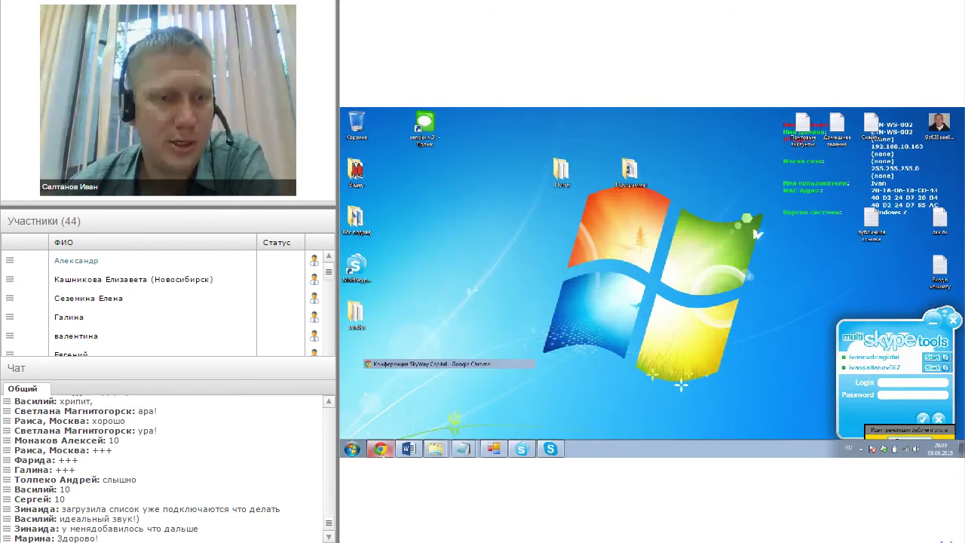
key(alt+Tab)
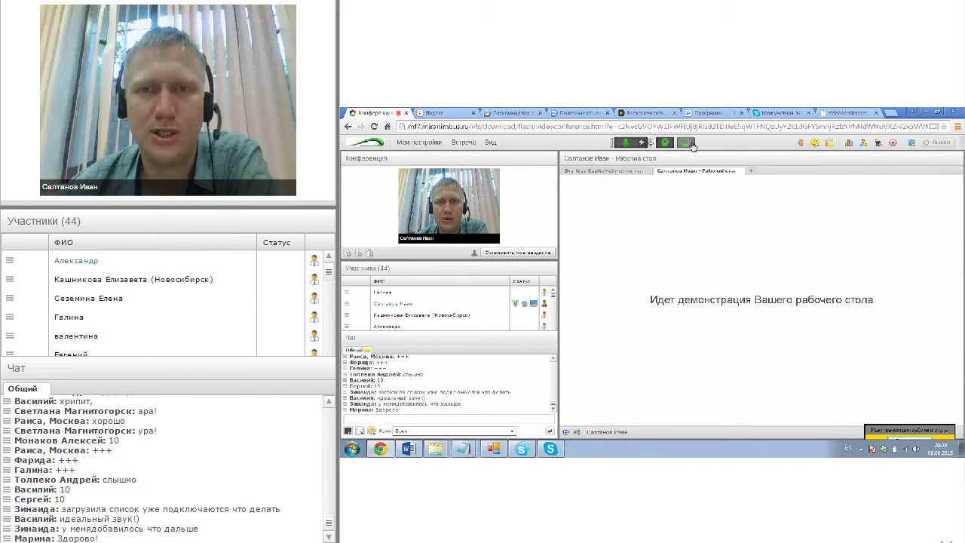
click(688, 145)
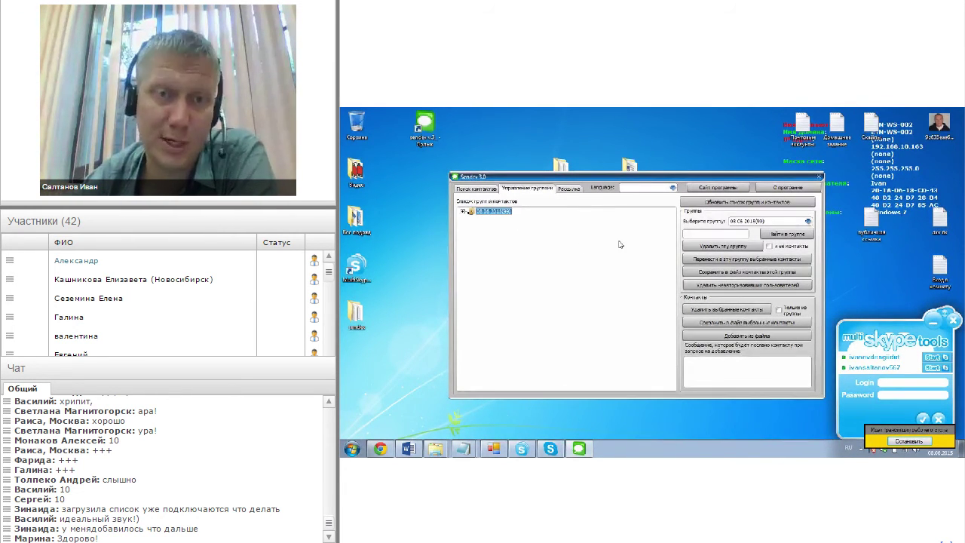
Select the 08.06.2015 group as the mailing recipients and look over the added contacts in Skype
click(571, 190)
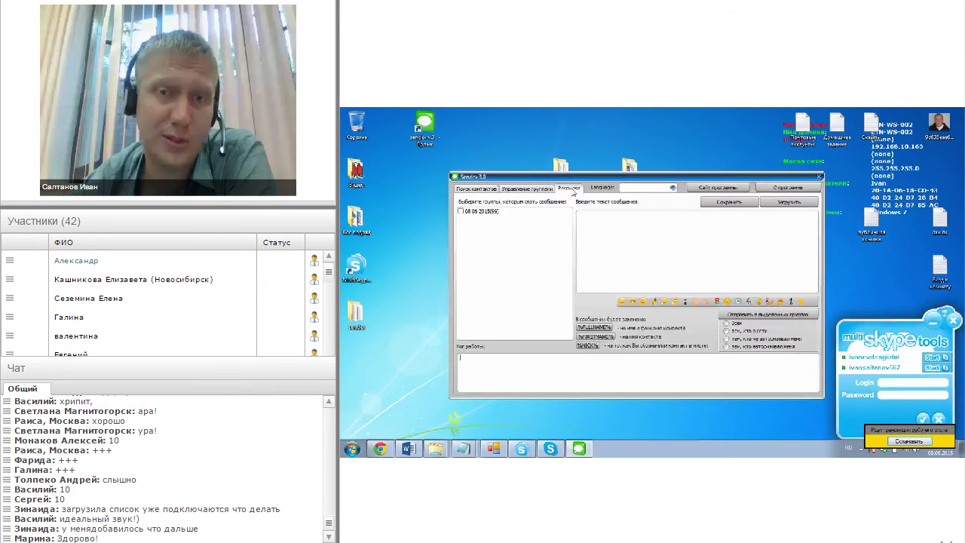
click(465, 214)
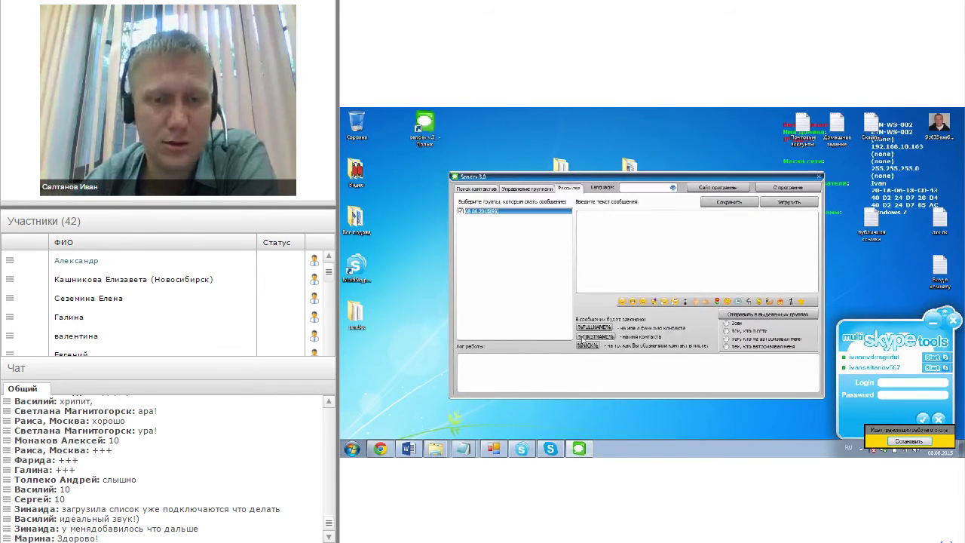
click(550, 449)
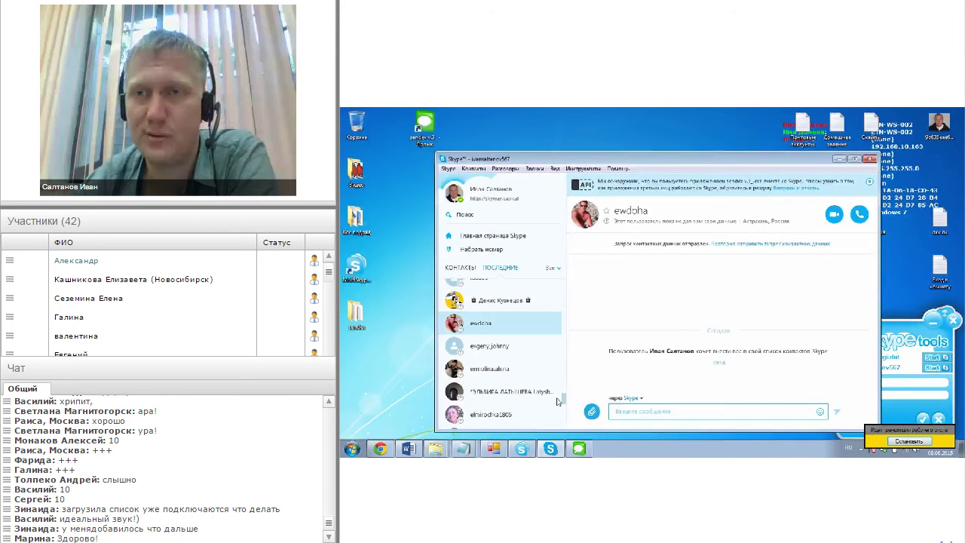
click(840, 160)
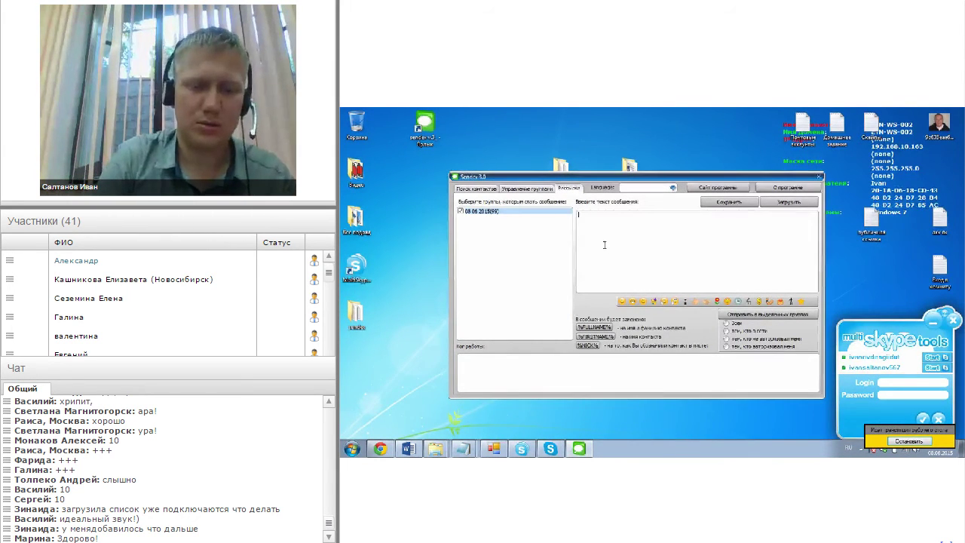
Enter "Привет" as the mailing message text, and open and cancel the dialog for saving the message to a file
text(Hi)
text(иве)
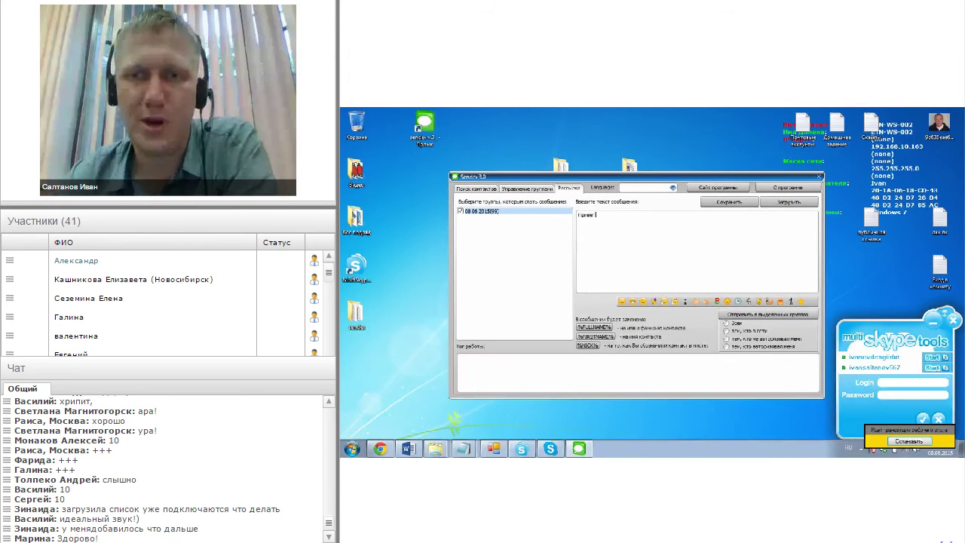
text(т)
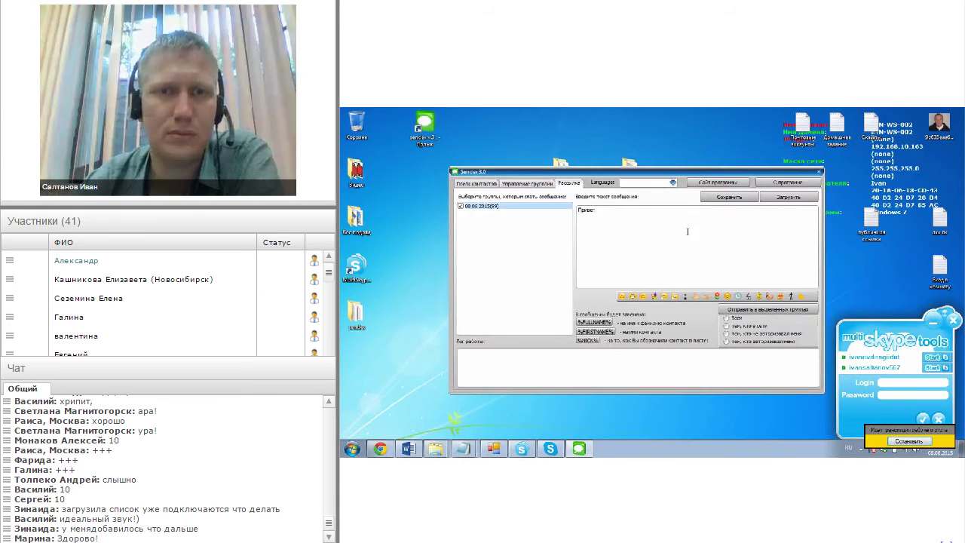
click(717, 198)
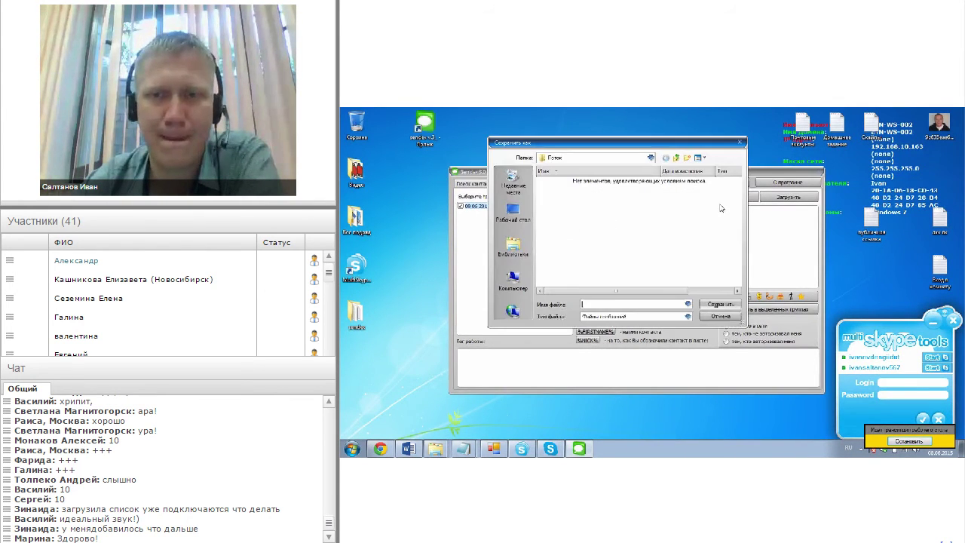
click(726, 316)
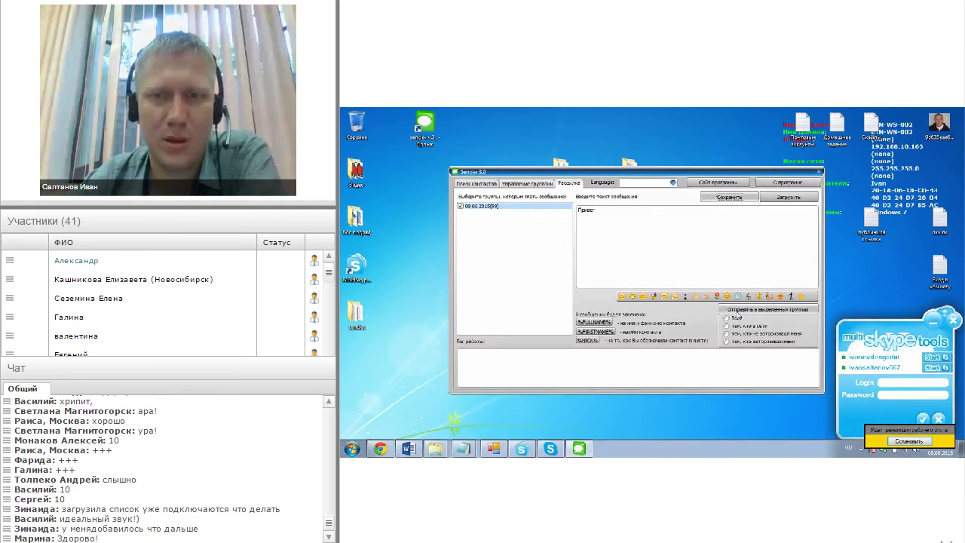
Send the message to everyone in the selected group, dismiss the notice and keep the "Всем" recipient option selected
click(737, 317)
click(737, 310)
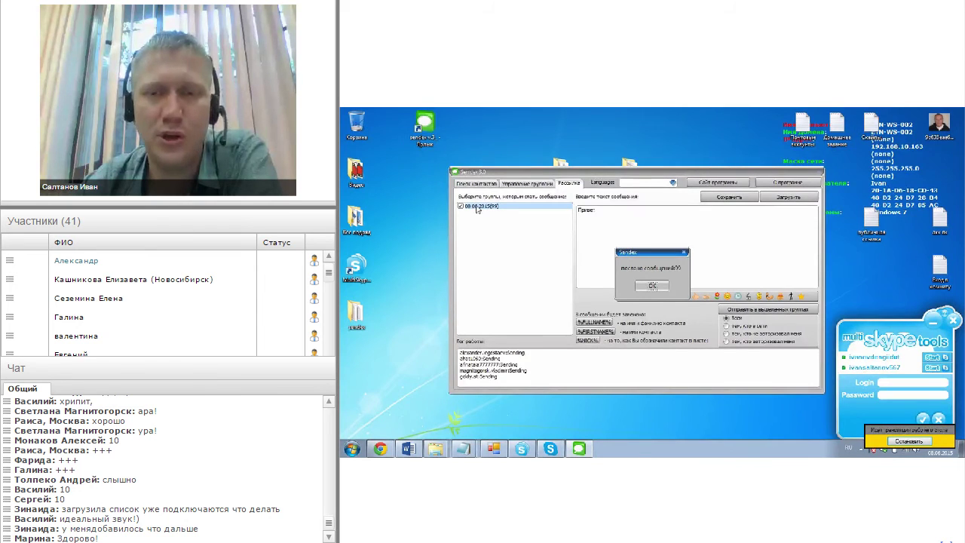
click(653, 286)
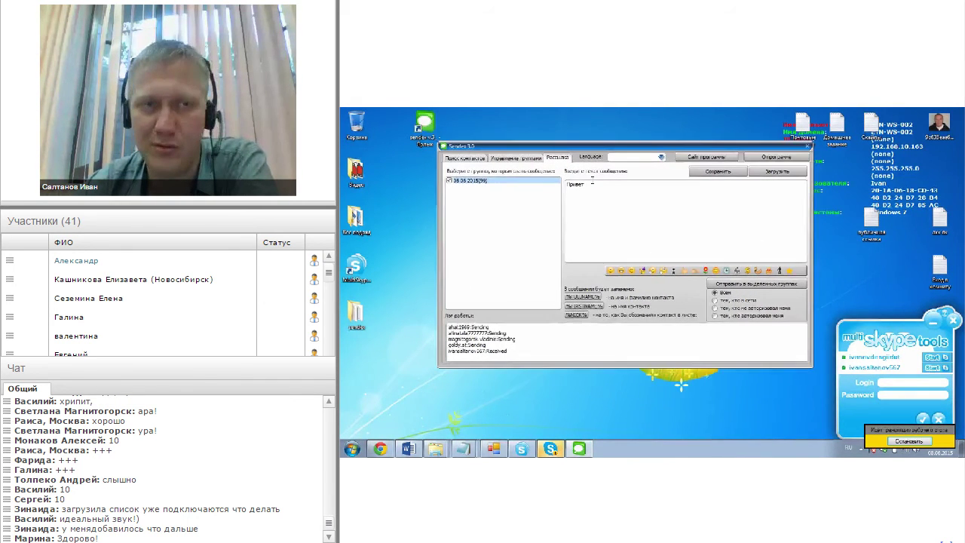
click(715, 293)
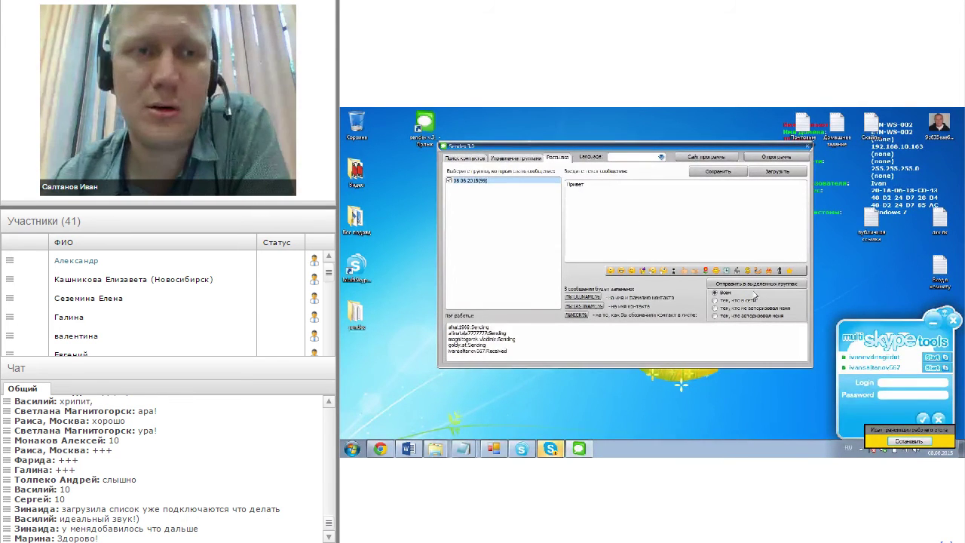
Clear the "Привет" text from the mailing message
click(586, 208)
key(BackSpace)
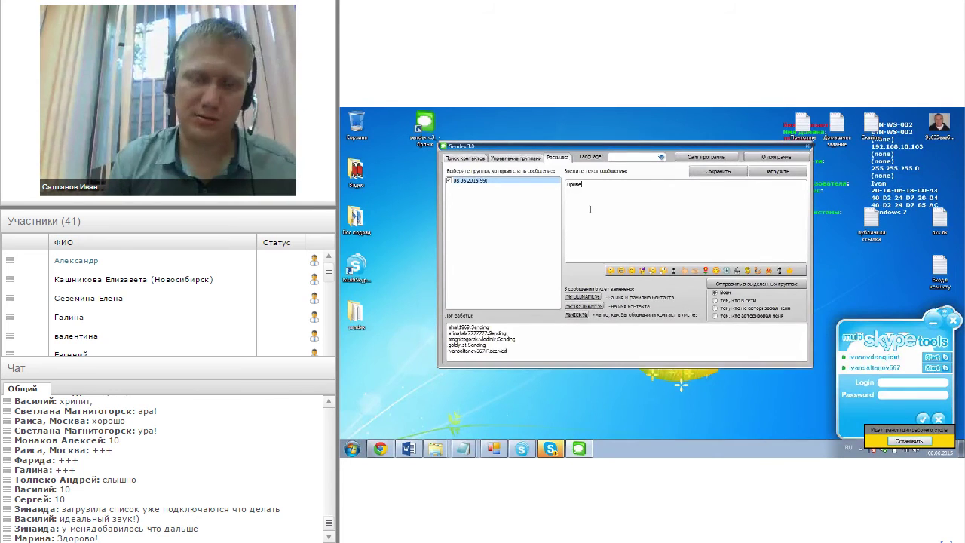
text(т)
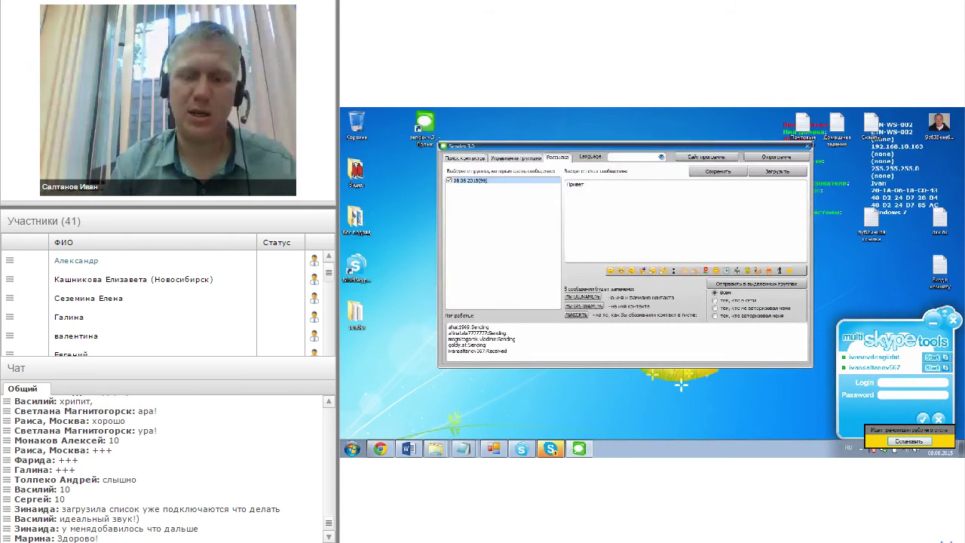
key(BackSpace)
key(BackSpace)
key(BackSpace)
key(BackSpace)
key(BackSpace)
key(BackSpace)
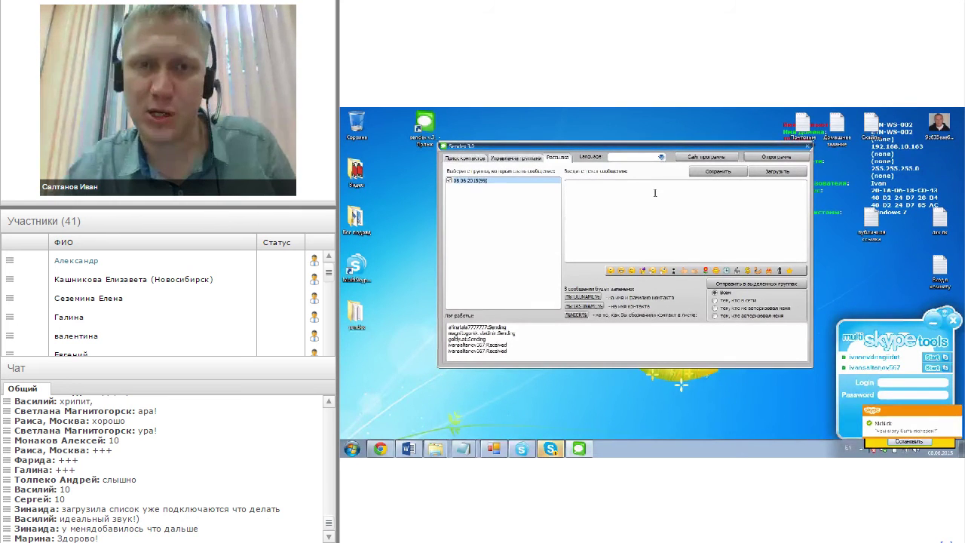
click(654, 193)
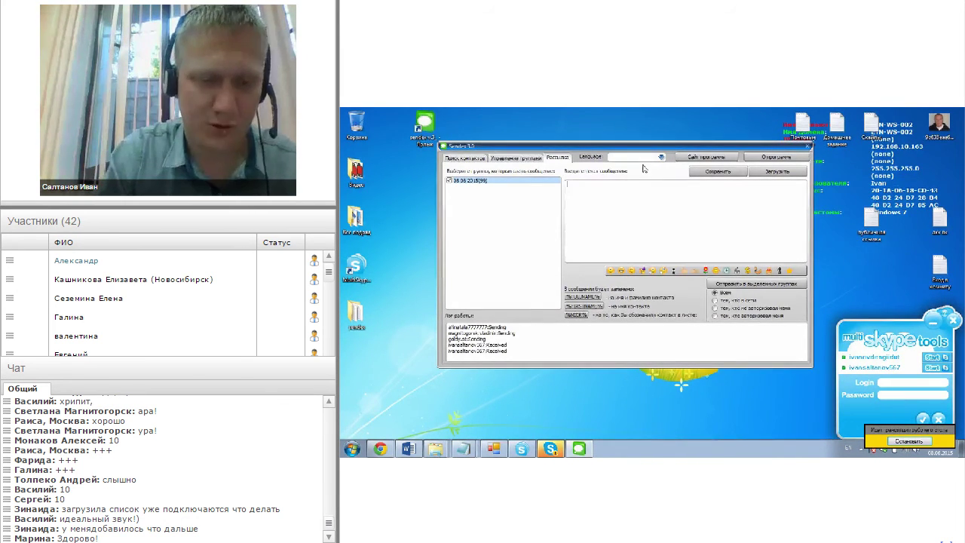
click(569, 185)
text(Привет Иван)
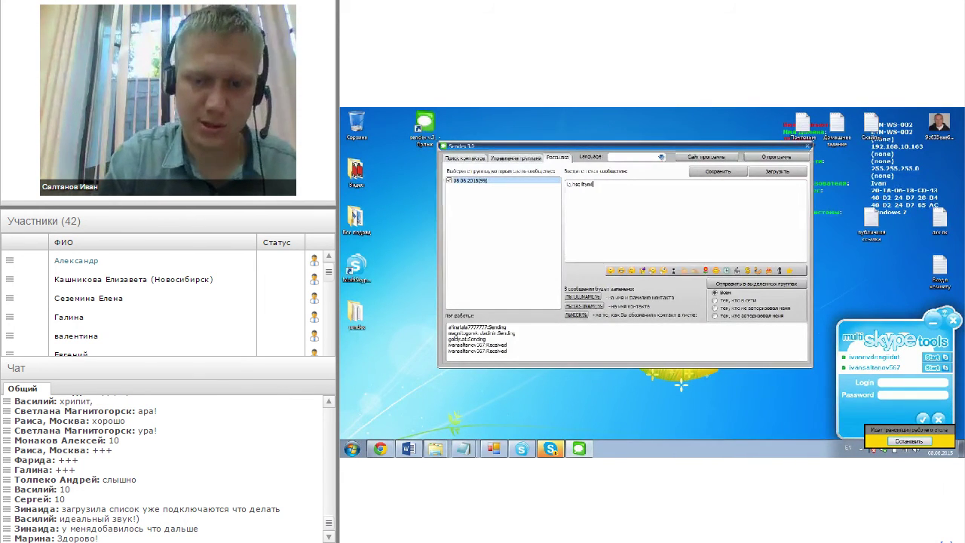
key(ctrl+a)
key(BackSpace)
Enter "Добрый день! Жми сюда!" as the mailing message text
text(До)
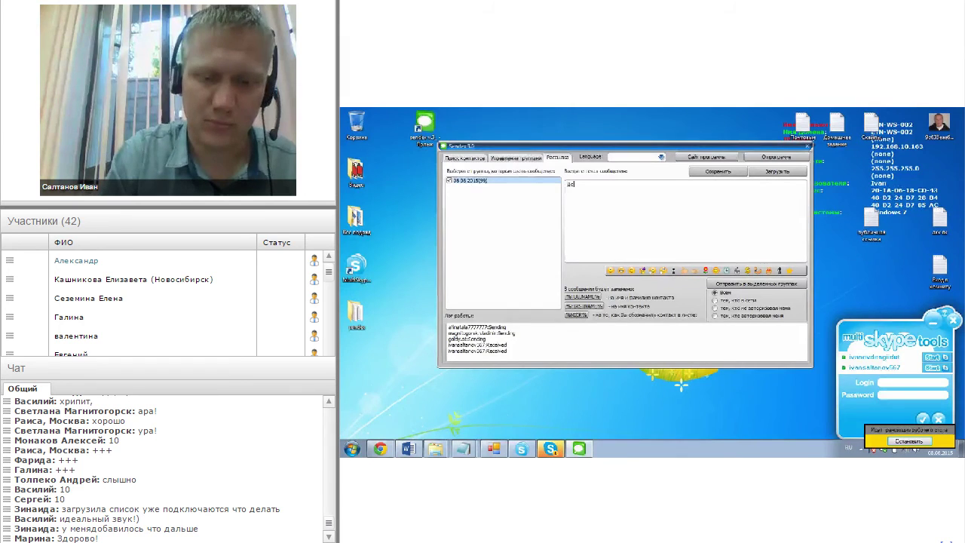
text(брый ден)
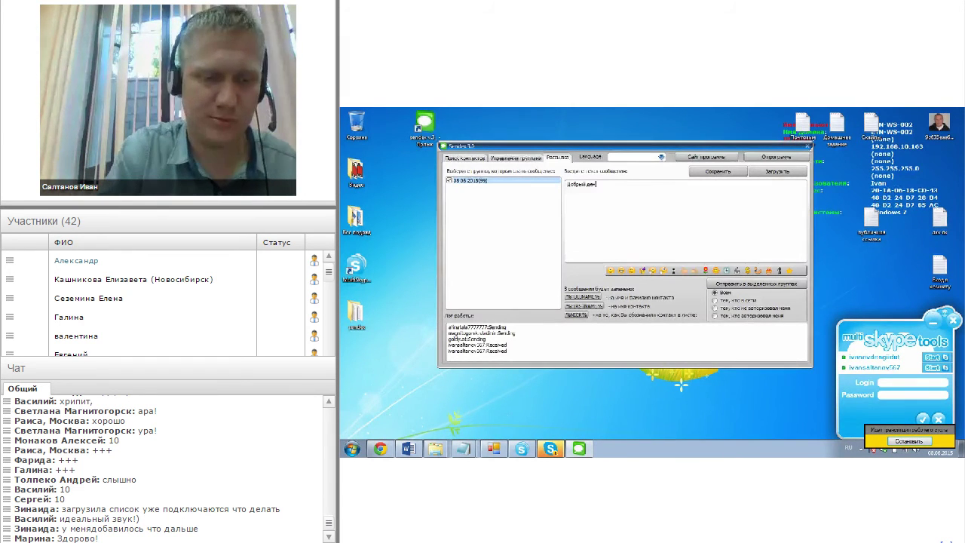
text(ь, К)
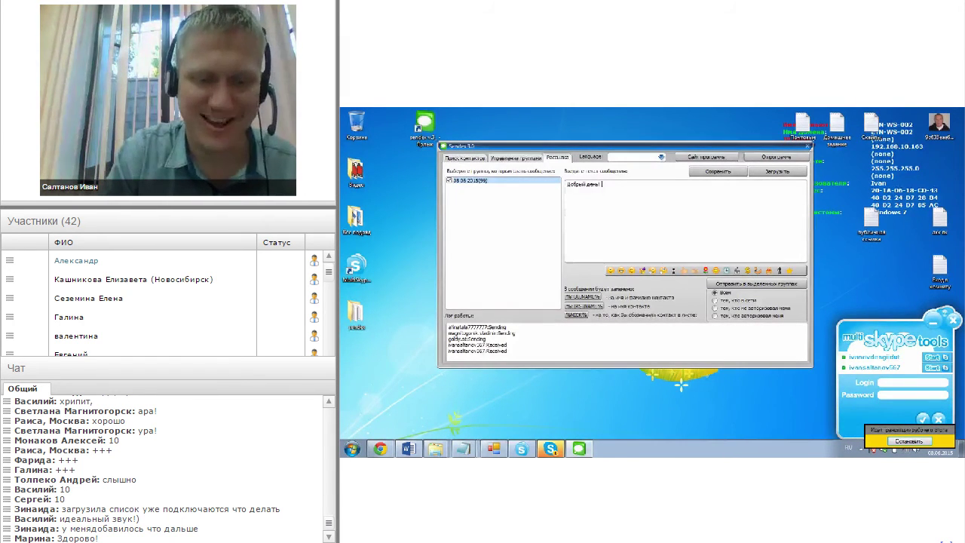
text(ак дела?)
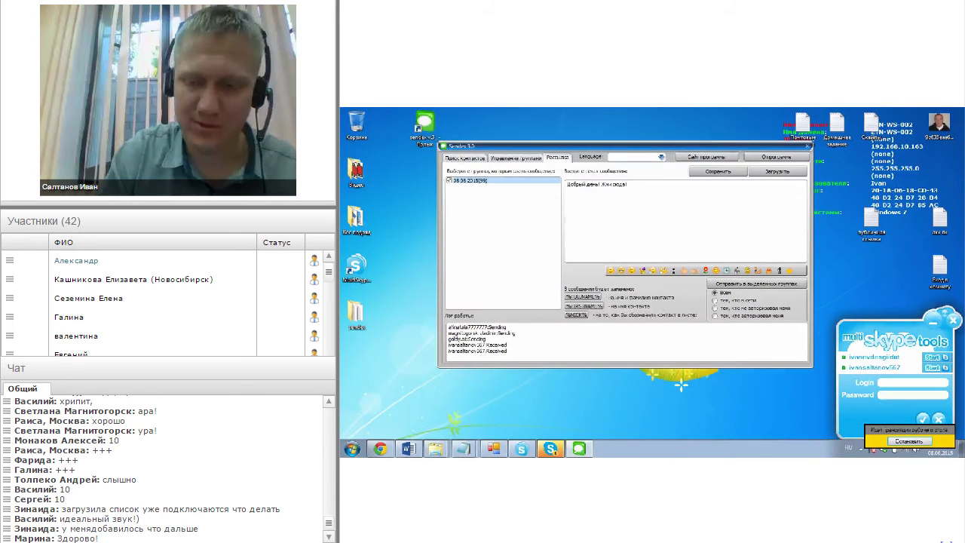
key(alt+shift)
text(?:)
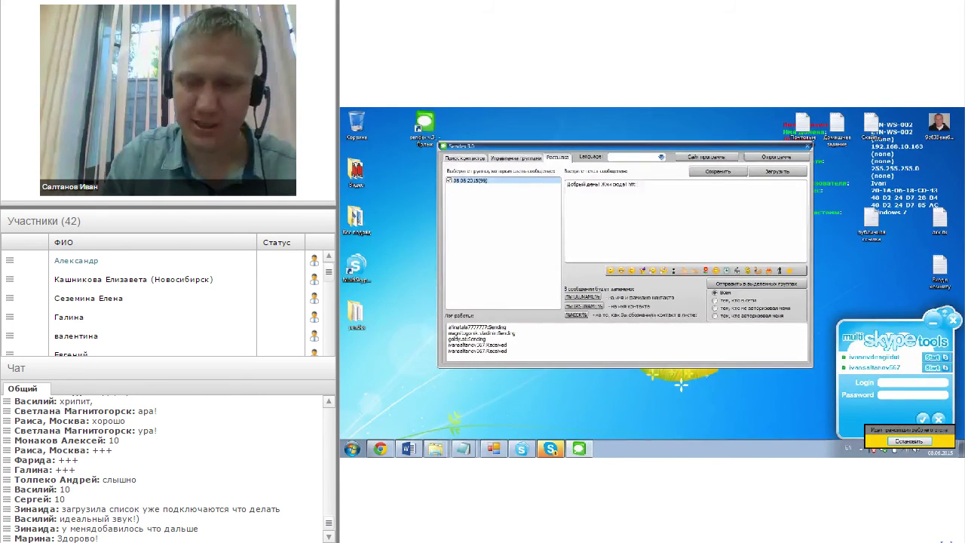
text())
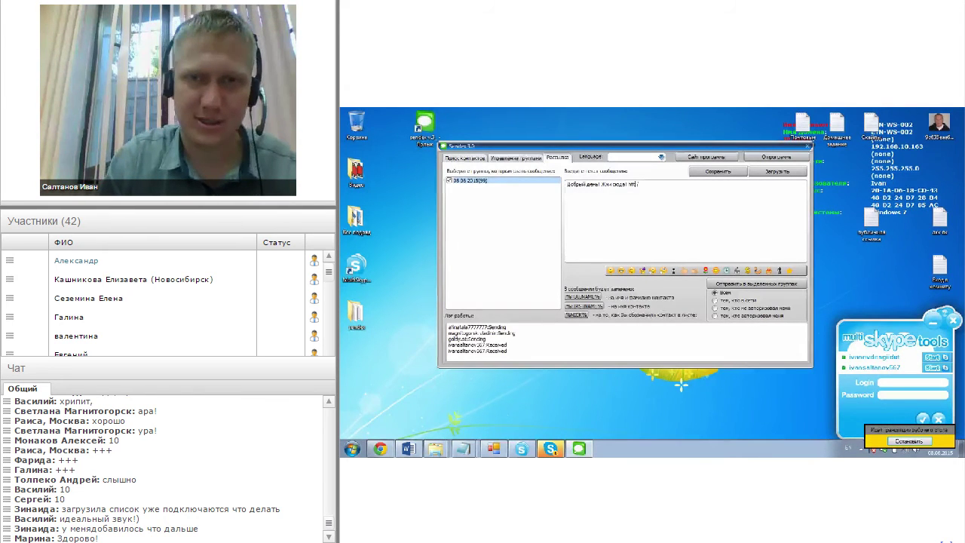
text(//)
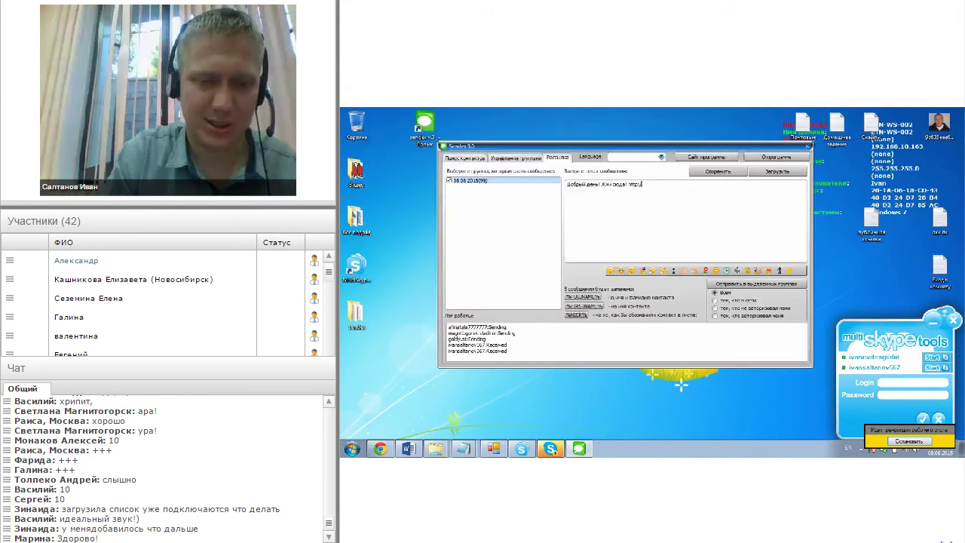
text(s)
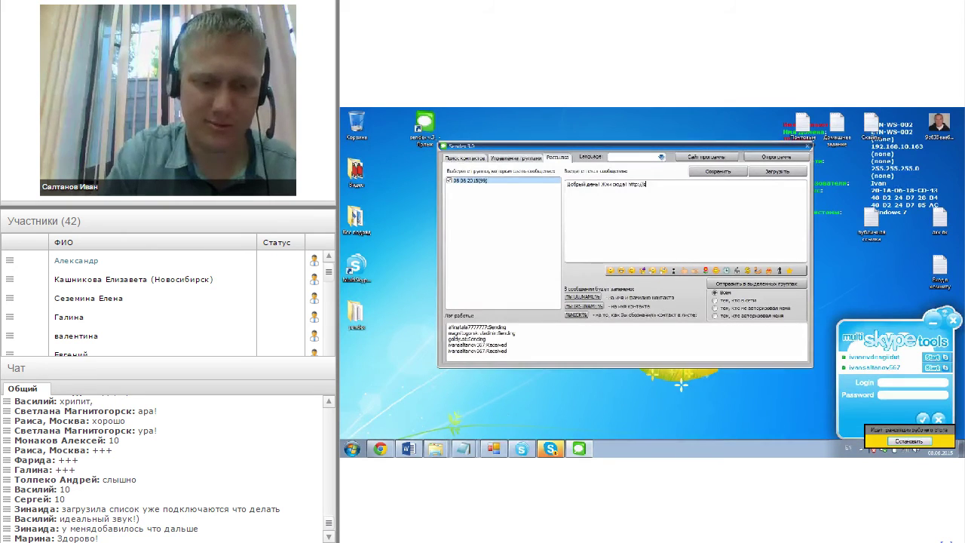
text(kaya)
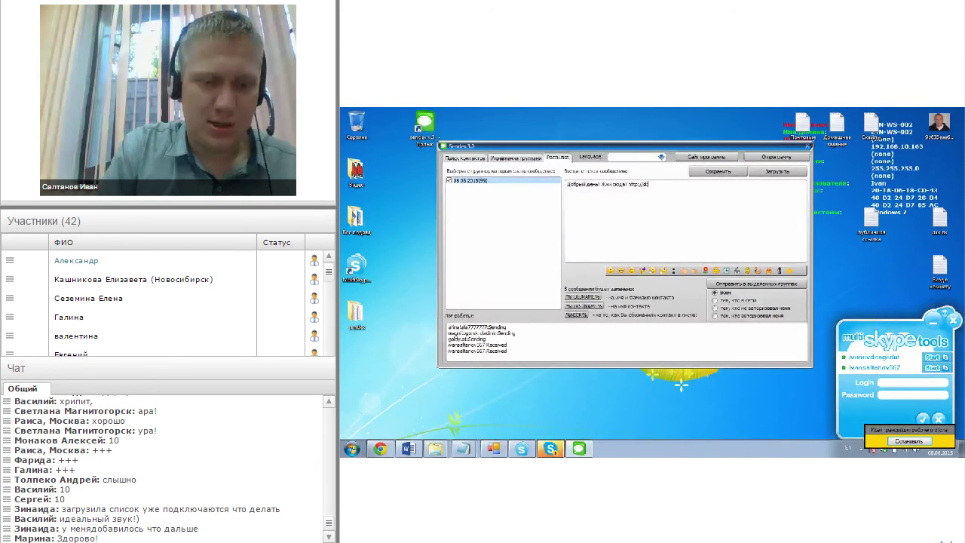
text(pe)
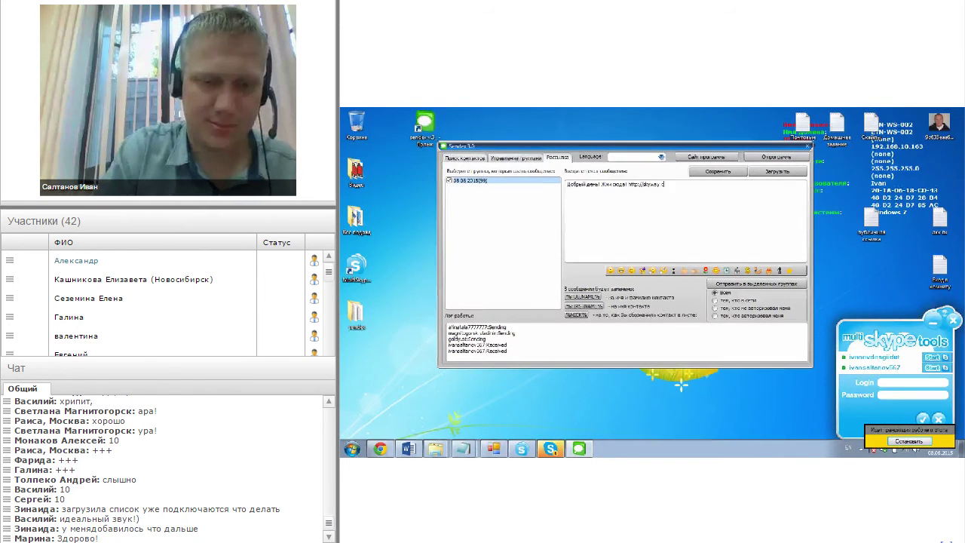
text(sep)
text(itel)
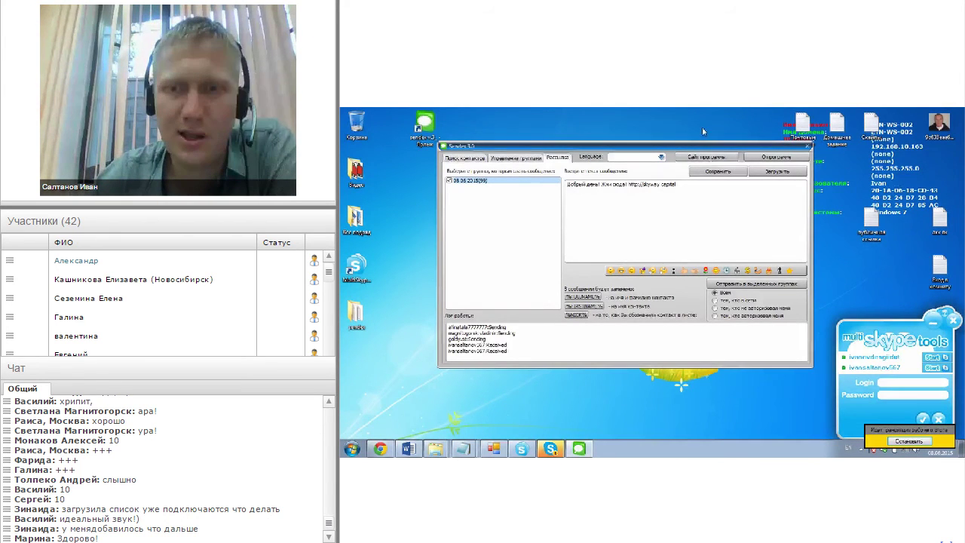
Send the message with the link to everyone in the selected 08.06.2015 group and dismiss the notice
click(753, 289)
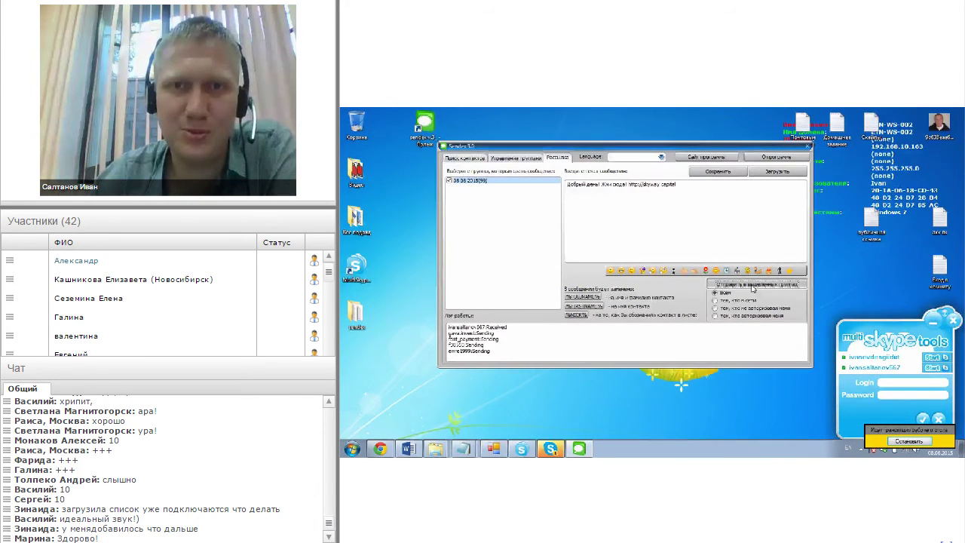
drag(688, 147, 700, 139)
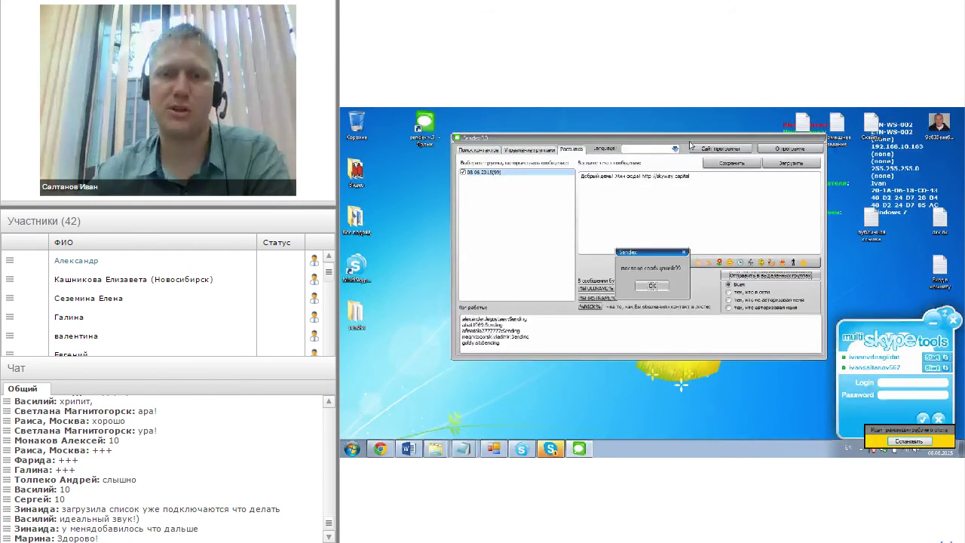
click(660, 289)
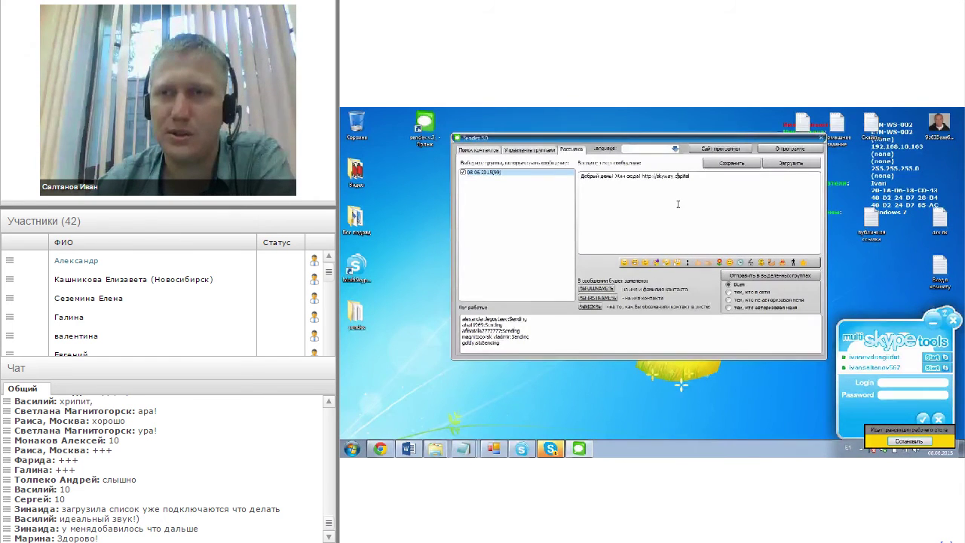
drag(816, 139, 778, 162)
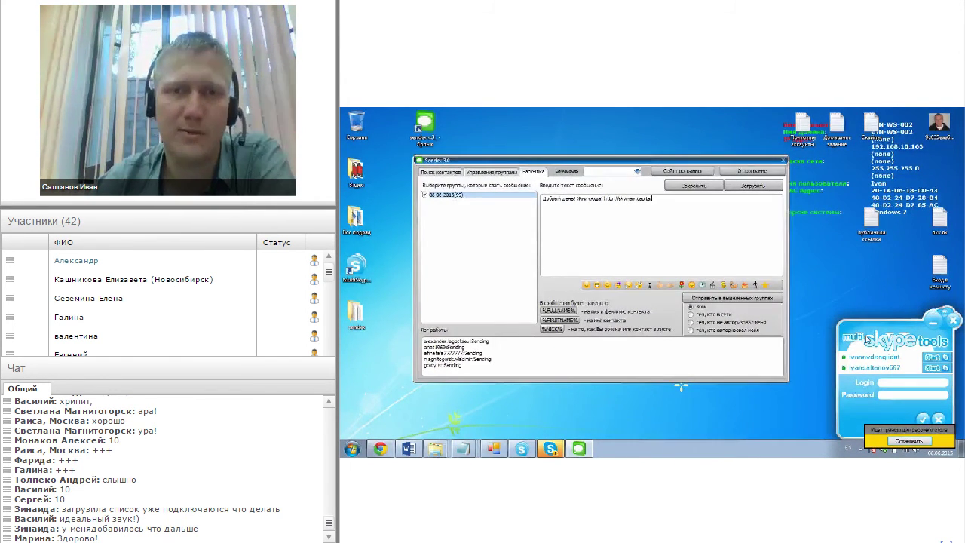
drag(643, 163, 663, 150)
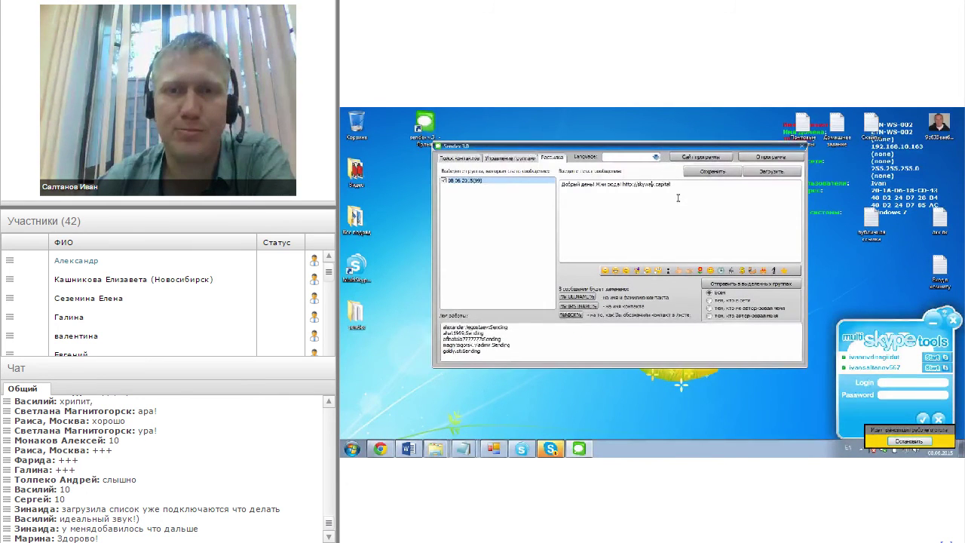
drag(686, 192, 561, 184)
drag(784, 145, 752, 145)
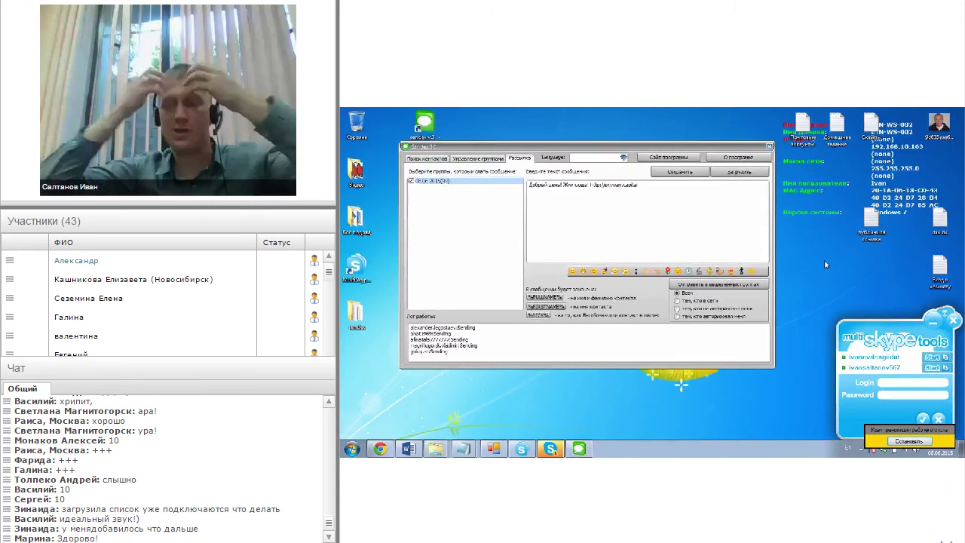
click(813, 249)
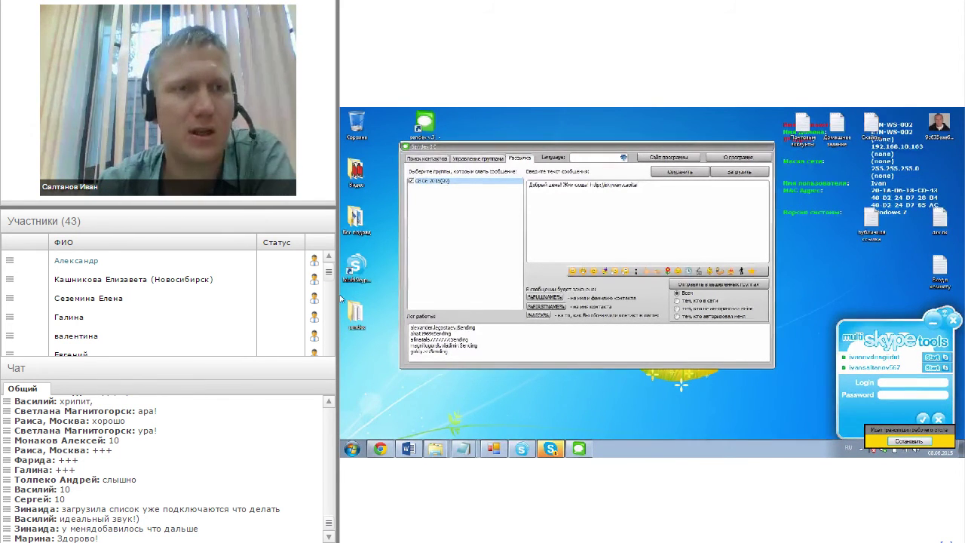
Switch to the conference page in Chrome and stop the desktop demonstration
key(alt+Tab)
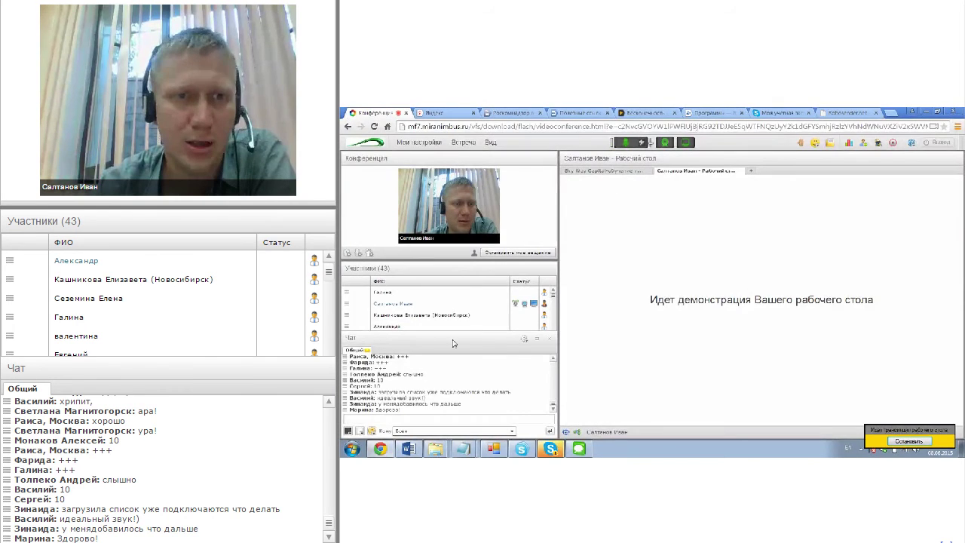
key(alt+Tab)
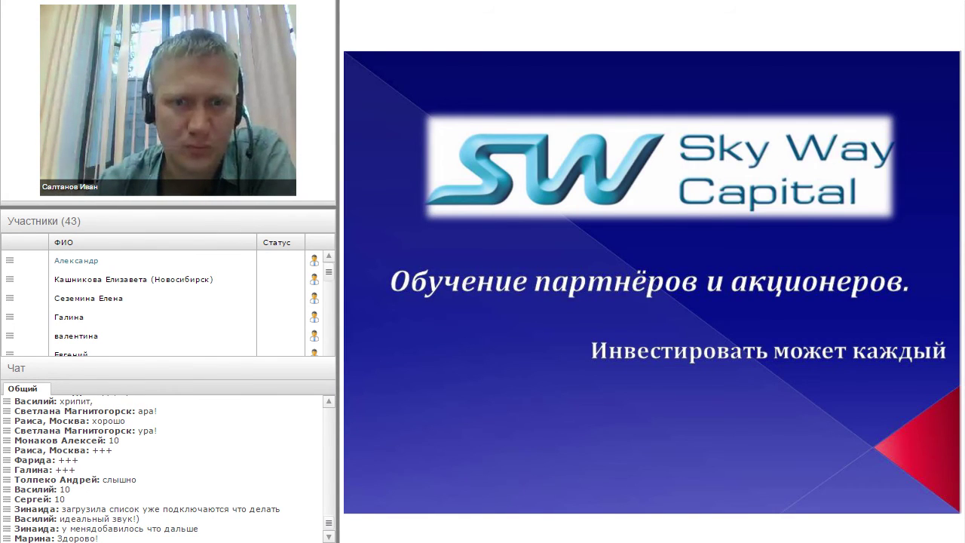